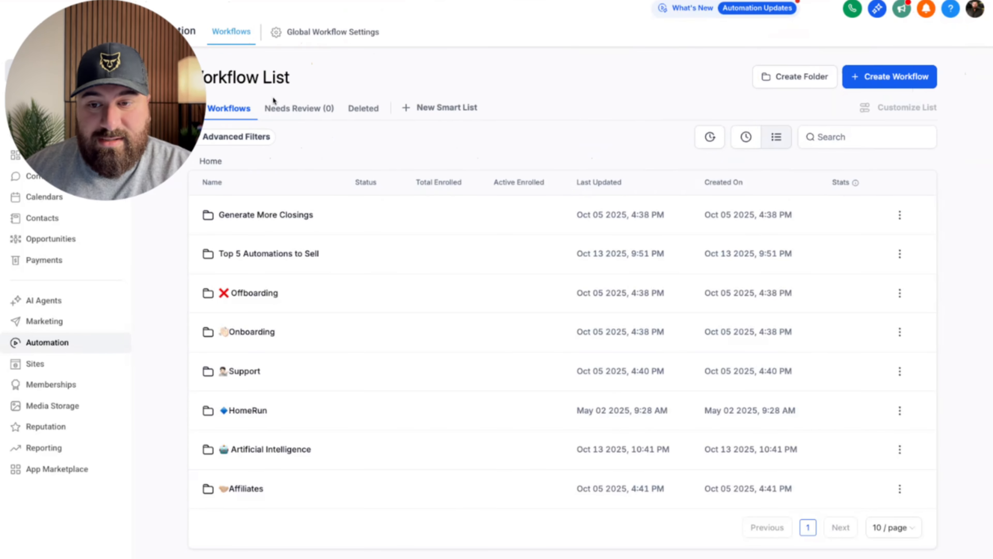
Create a new workflow folder named 'Leads from Ads'.
click(795, 77)
text(Leads from Ads)
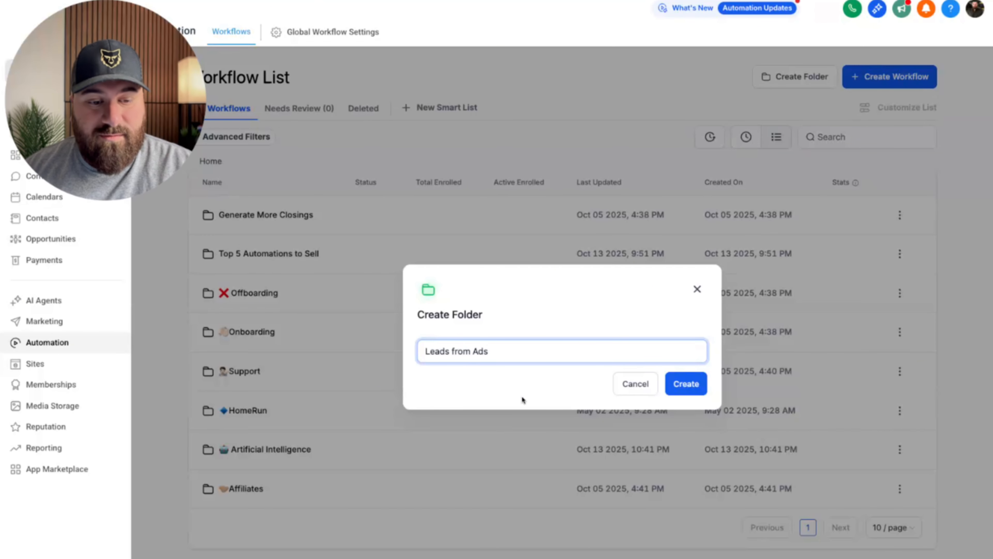
key(Return)
Open the Leads from Ads folder and start a blank workflow from scratch.
click(396, 252)
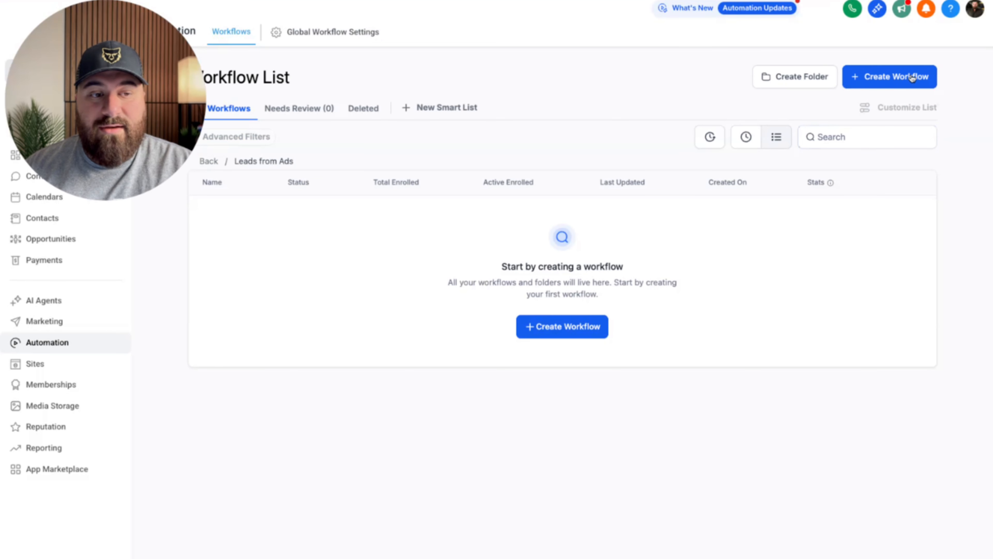
click(889, 77)
click(842, 103)
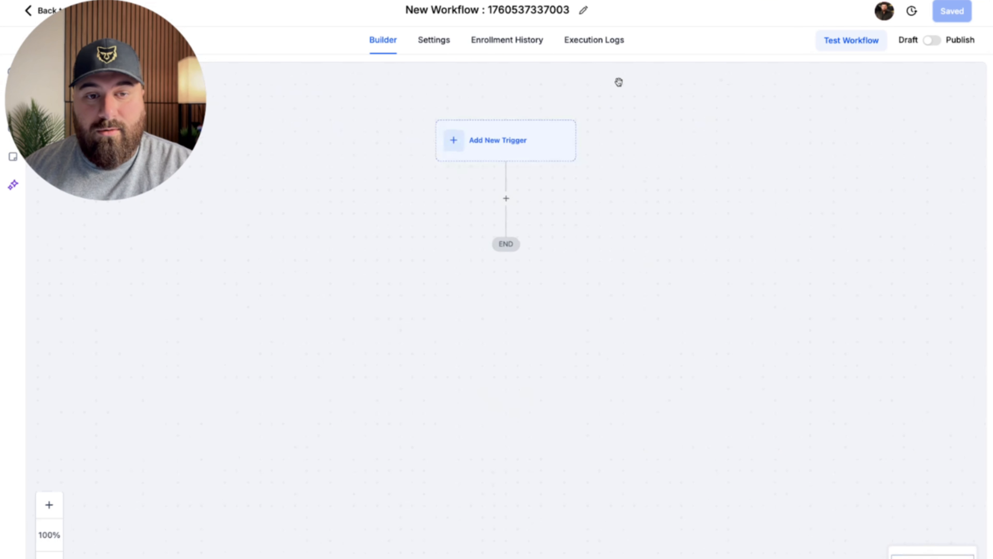
Replace the default workflow title with 'Facebook ads leads'.
click(530, 14)
triple_click(529, 14)
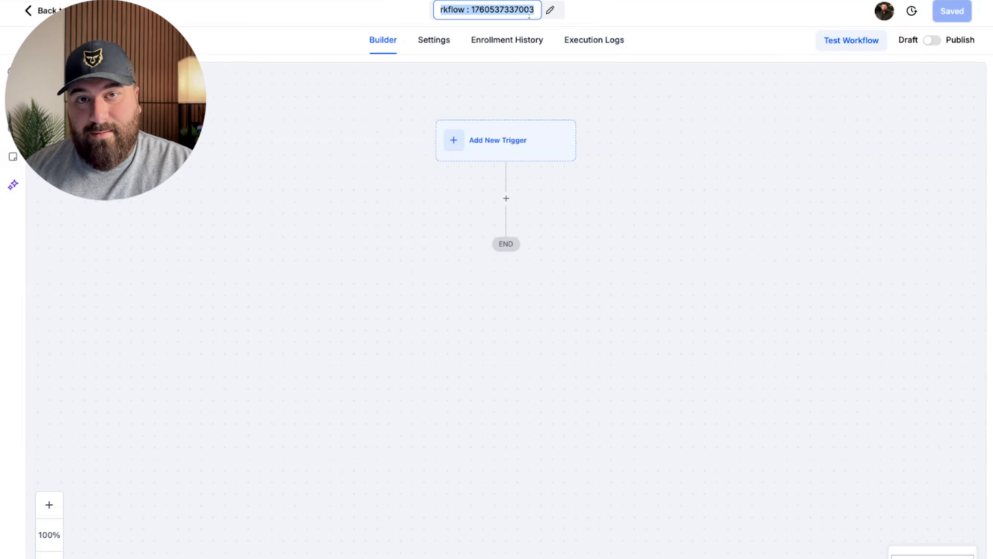
key(BackSpace)
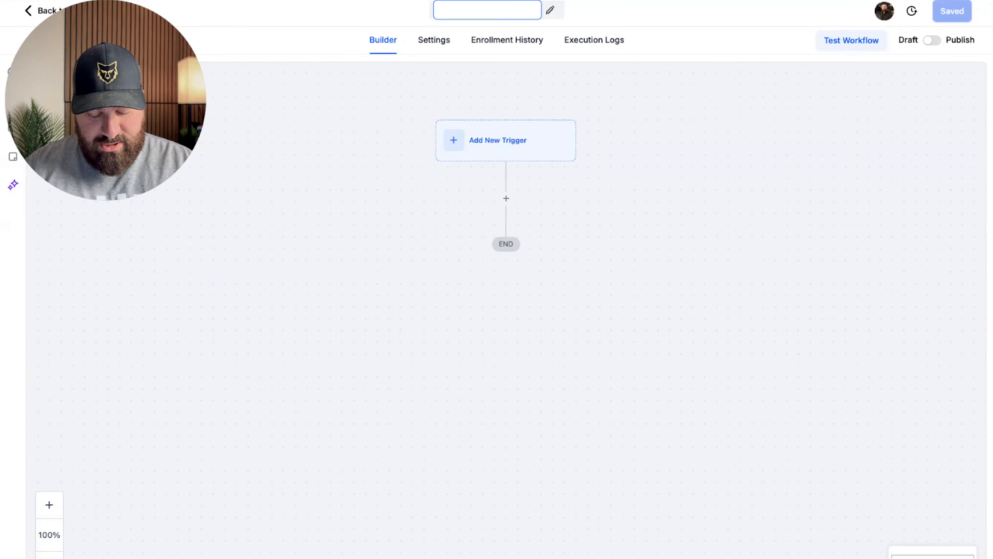
text(Faceb)
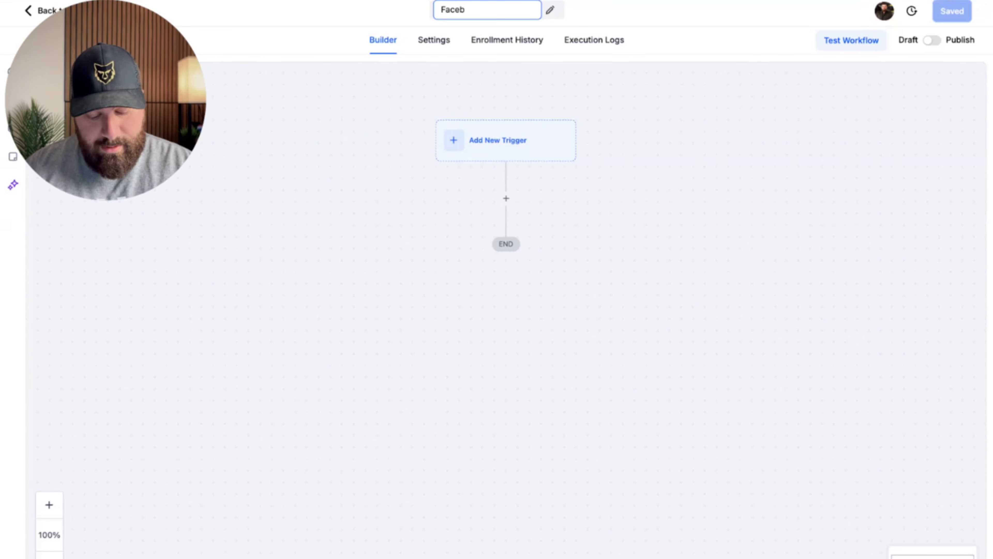
text(ook ads)
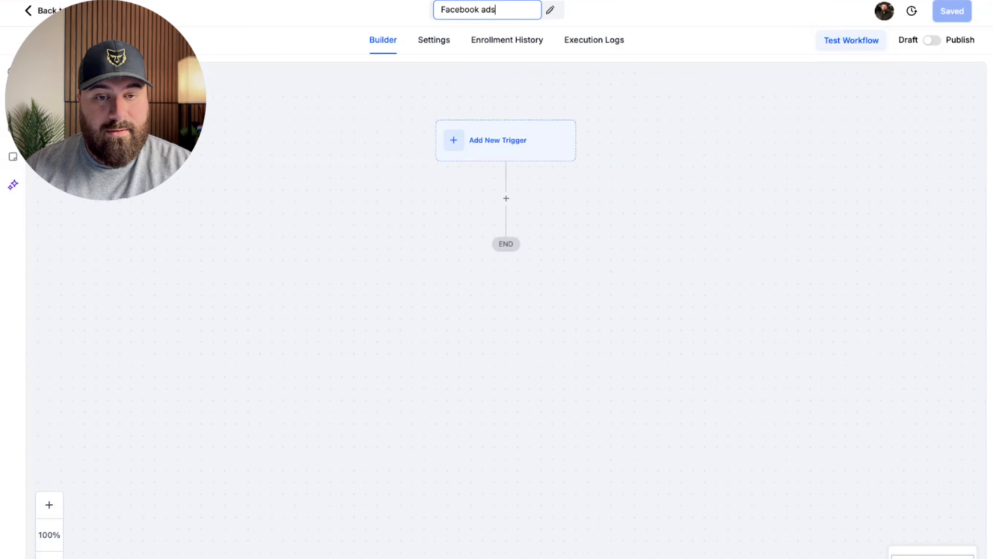
text( leads)
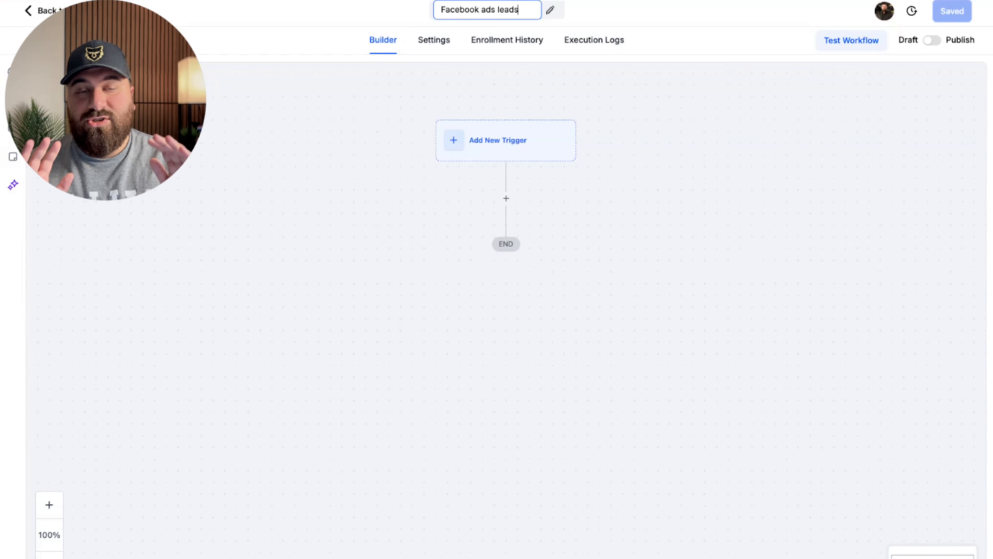
click(652, 23)
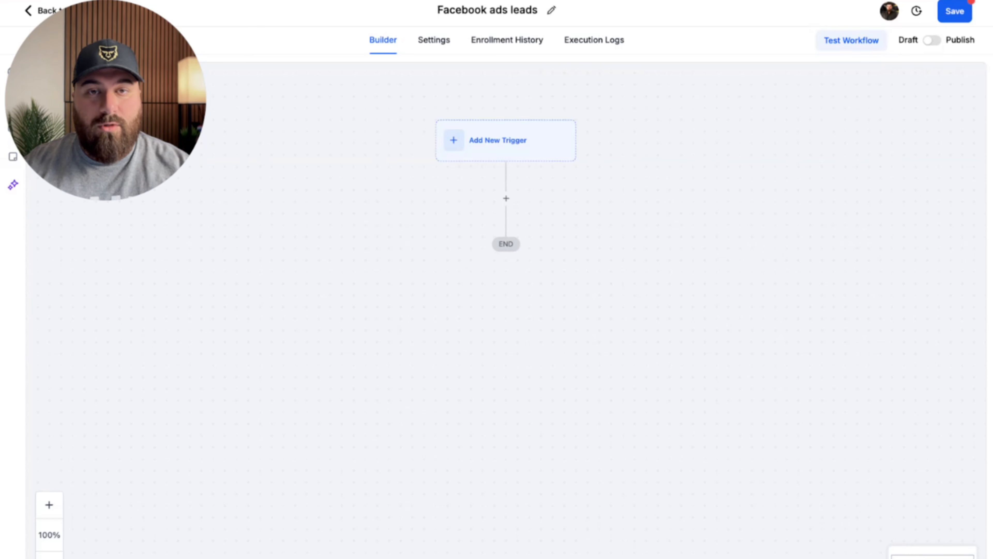
Add a Facebook Lead Form Submitted trigger for the Propriétés Exclusives Laval Rive-Nord page, any form.
click(462, 145)
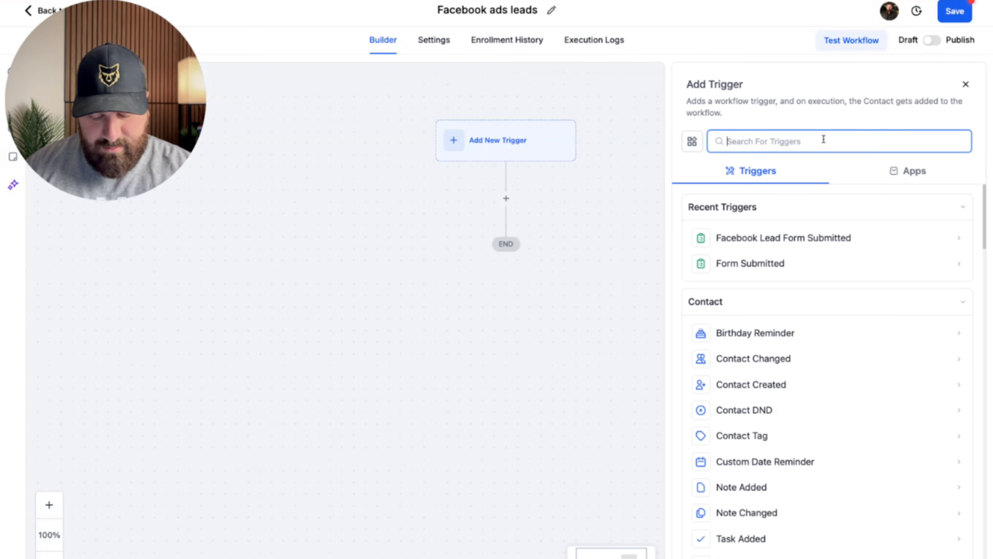
text(face)
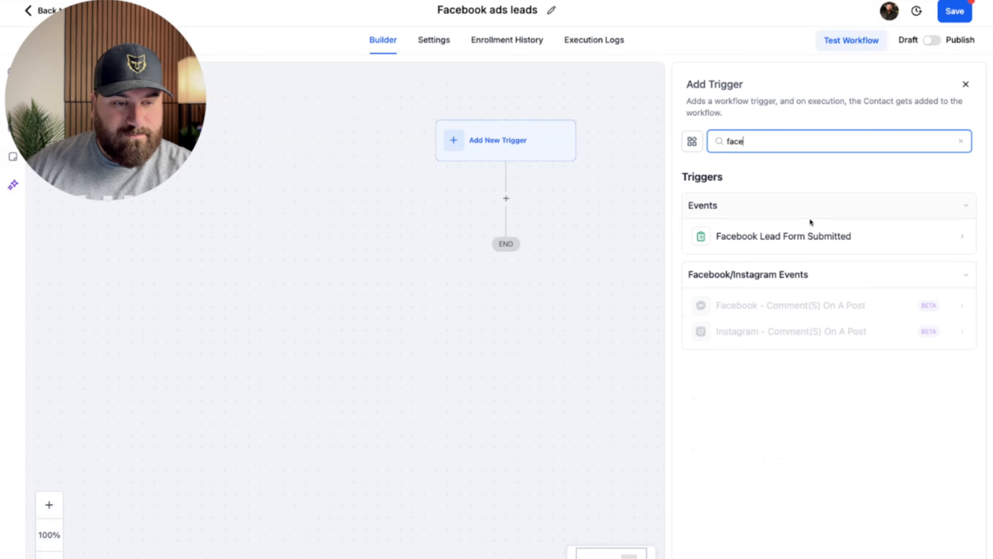
click(808, 237)
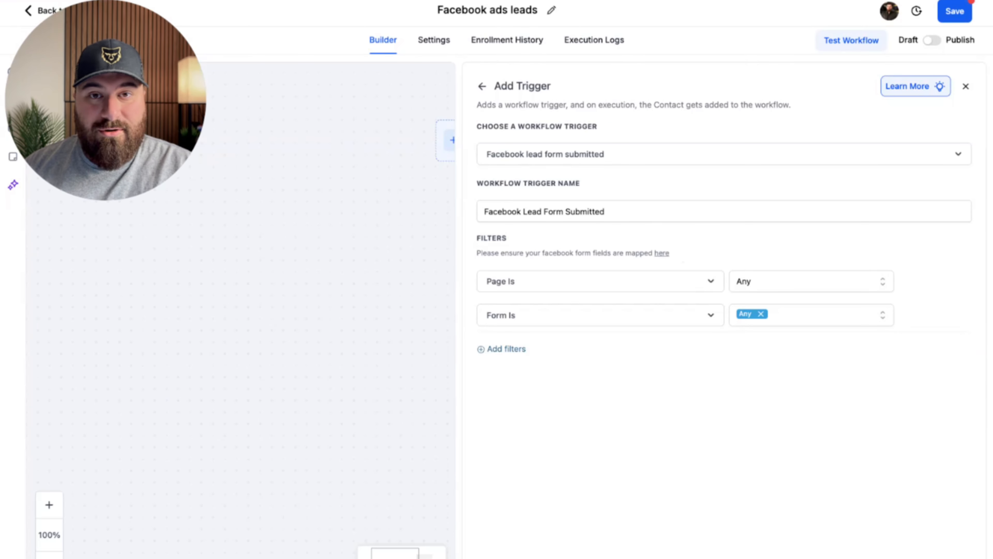
click(798, 287)
click(767, 355)
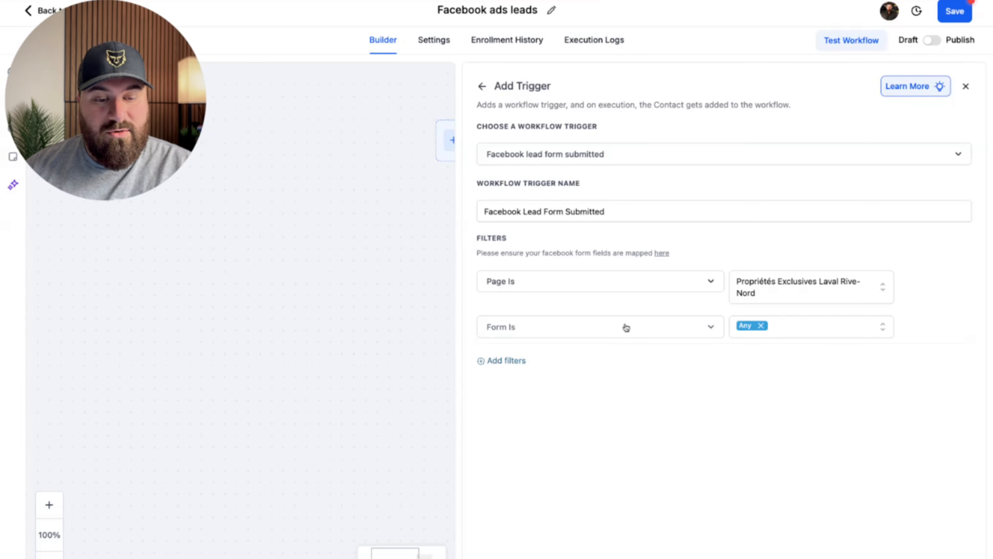
click(835, 329)
click(649, 377)
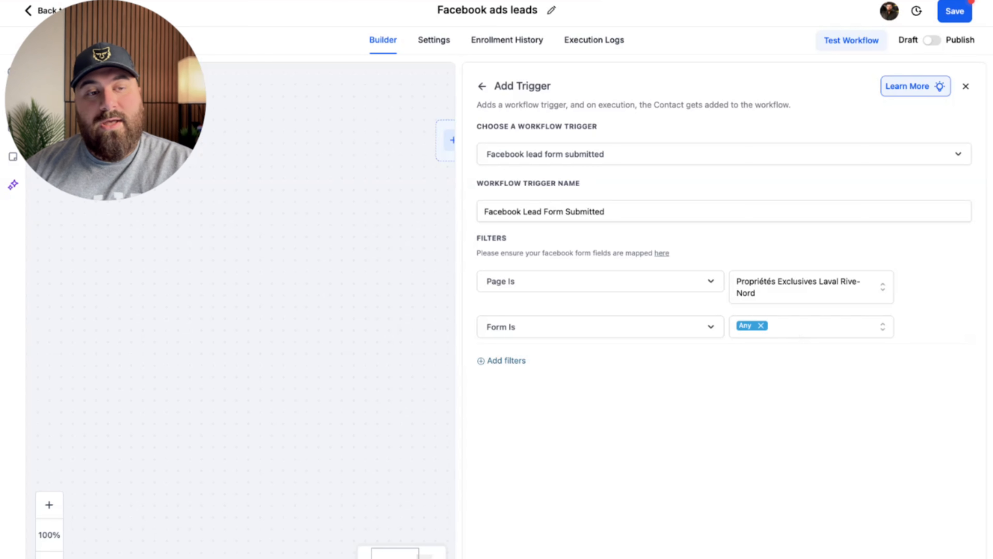
click(938, 557)
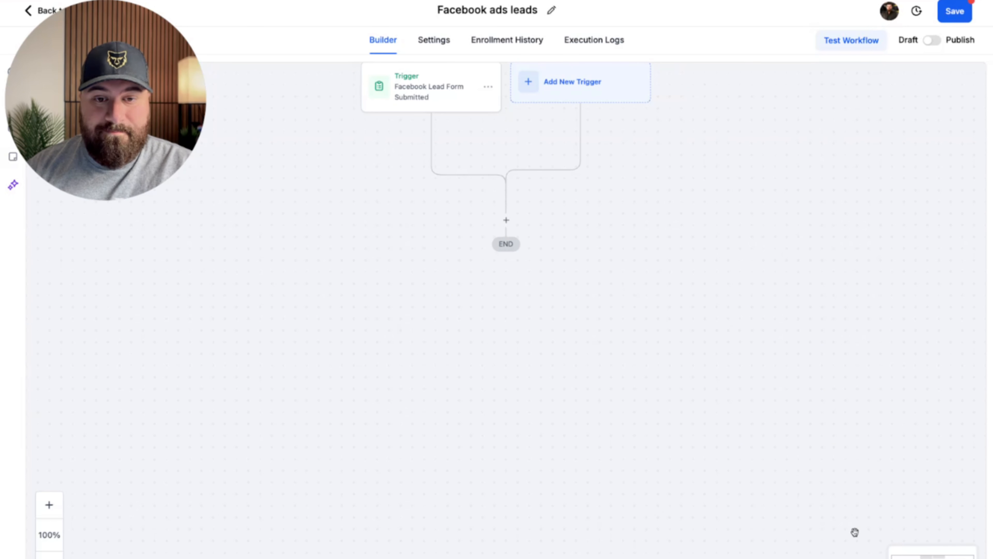
Add an empty action step after the trigger and browse the available actions list.
scroll(535, 228, up, 1)
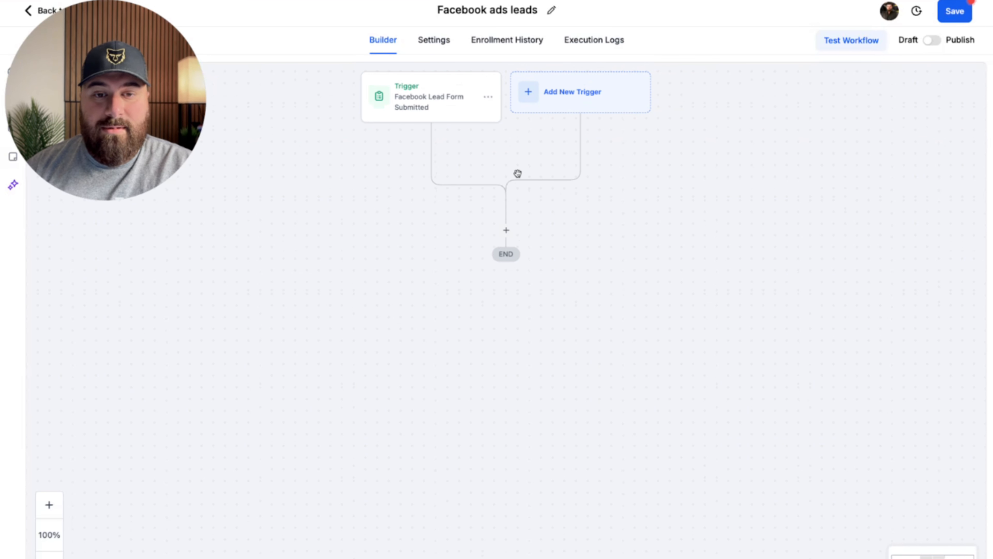
click(508, 230)
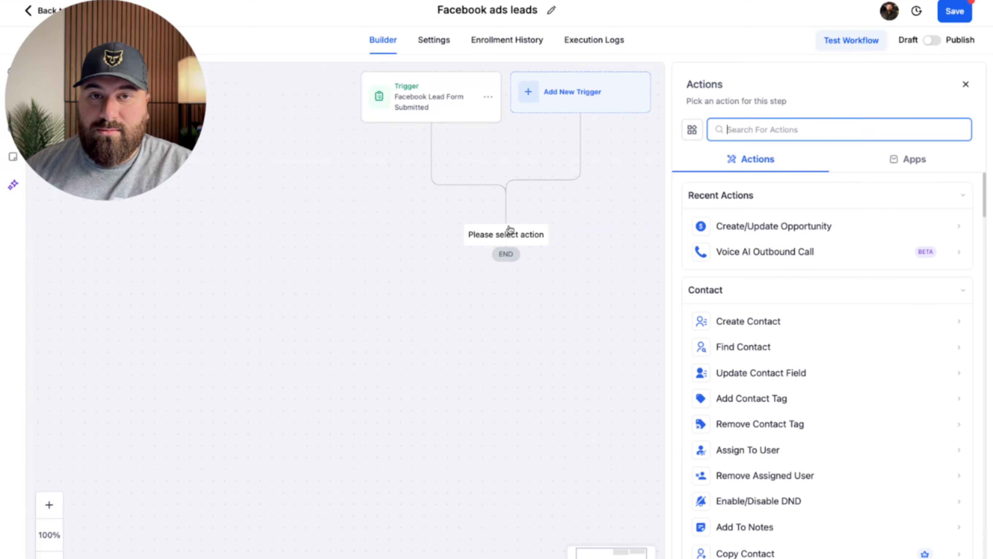
scroll(821, 297, down, 1)
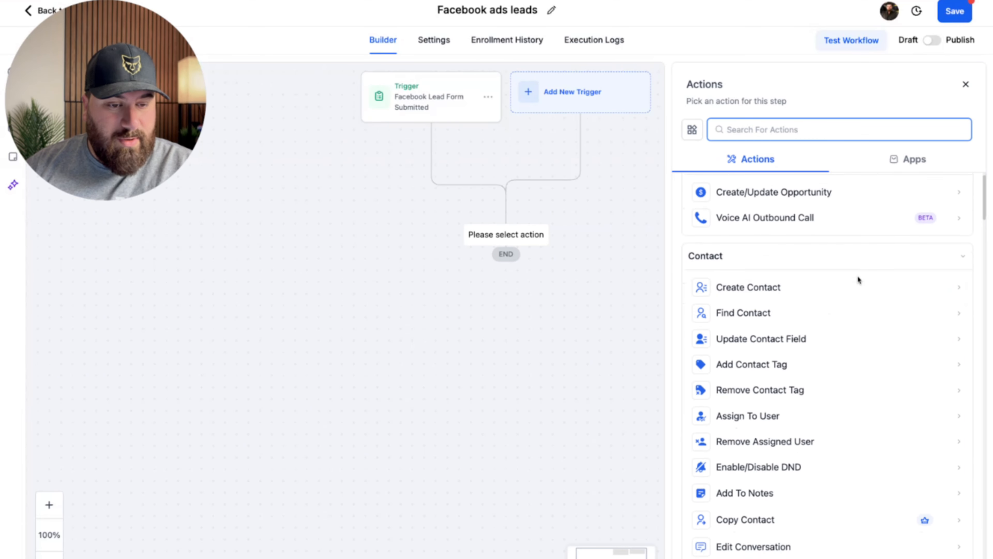
scroll(857, 276, down, 2)
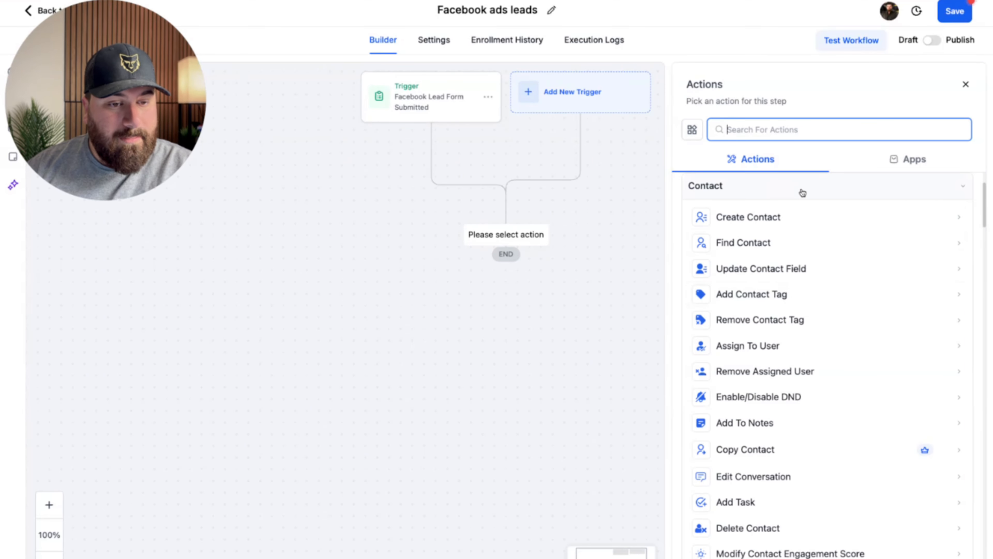
scroll(802, 193, down, 1)
scroll(771, 216, down, 3)
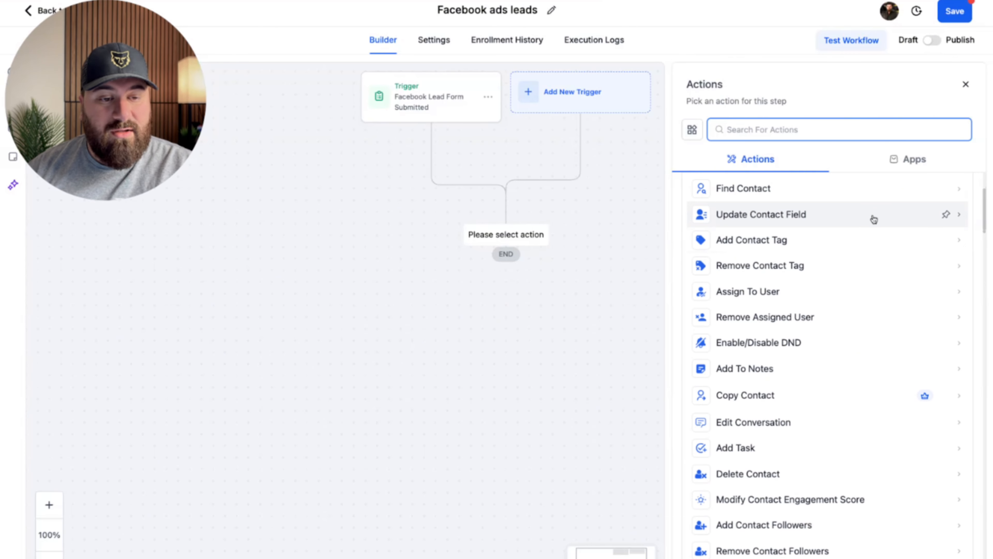
scroll(880, 220, down, 1)
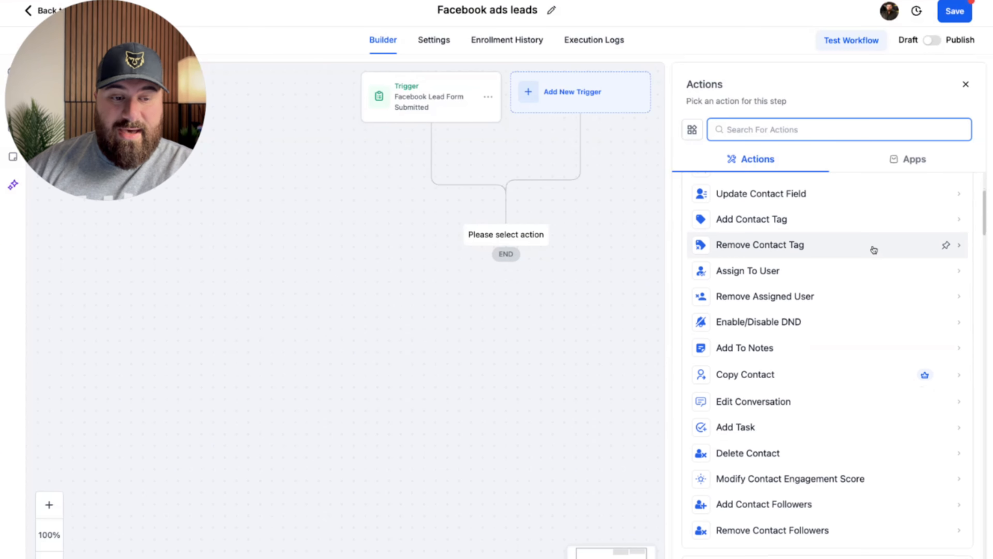
scroll(871, 270, down, 6)
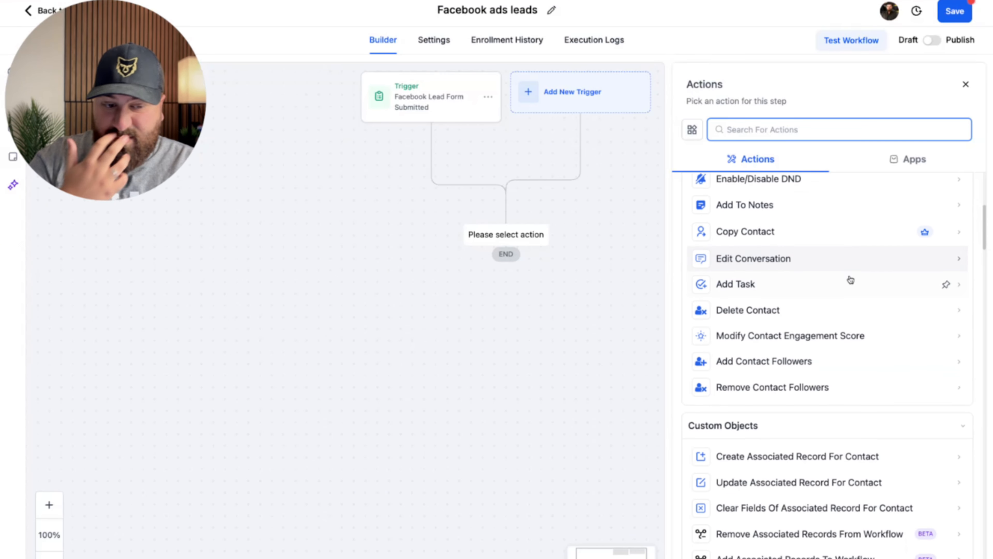
scroll(858, 272, down, 5)
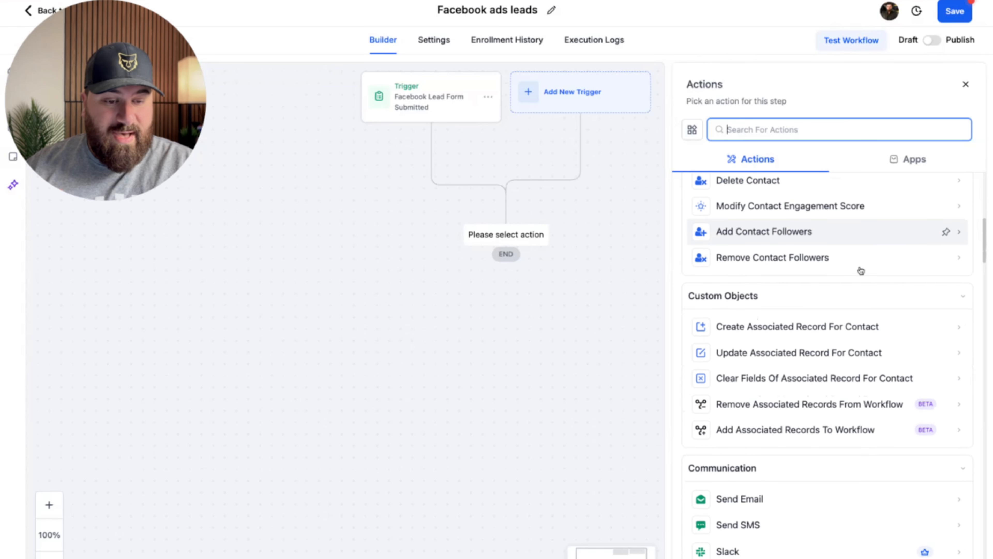
scroll(861, 270, down, 10)
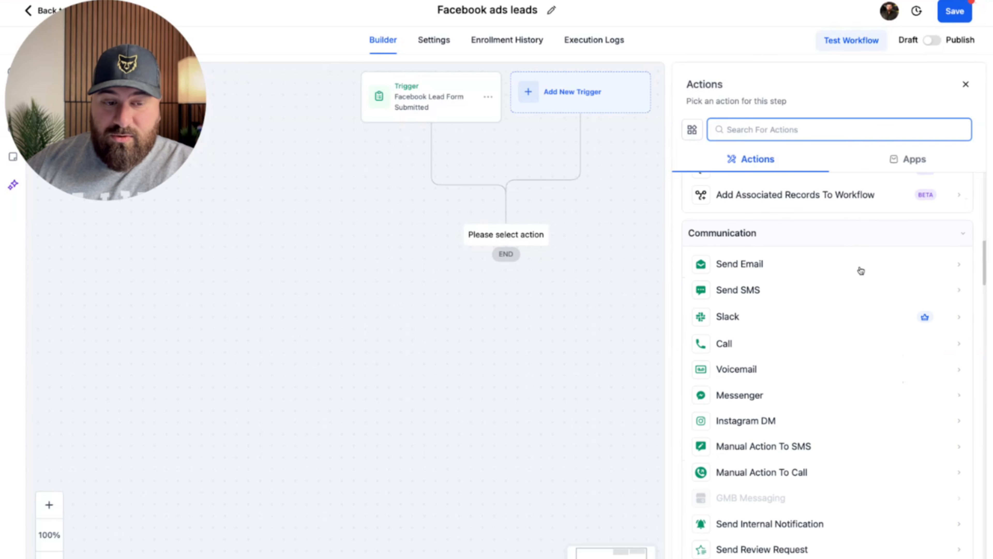
scroll(780, 291, down, 1)
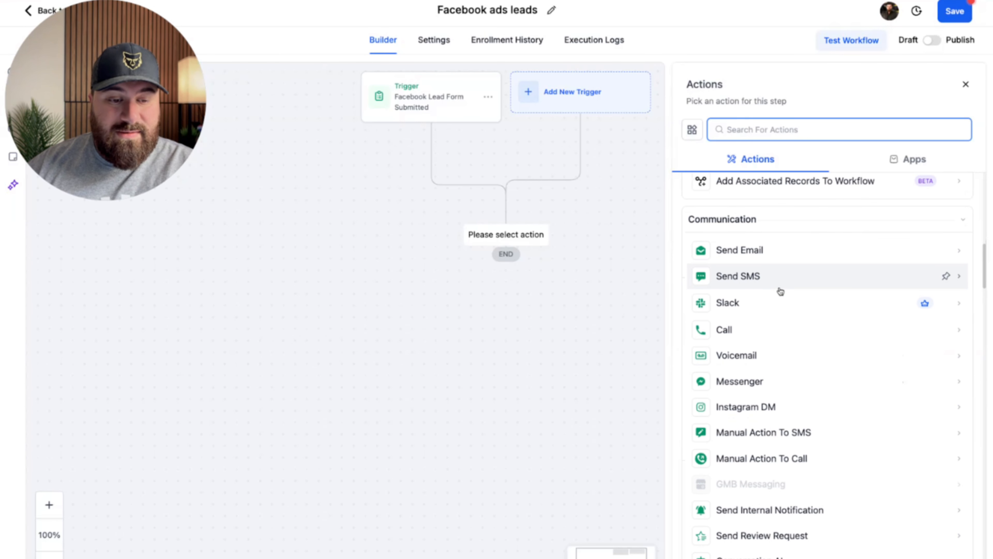
mouse_move(924, 307)
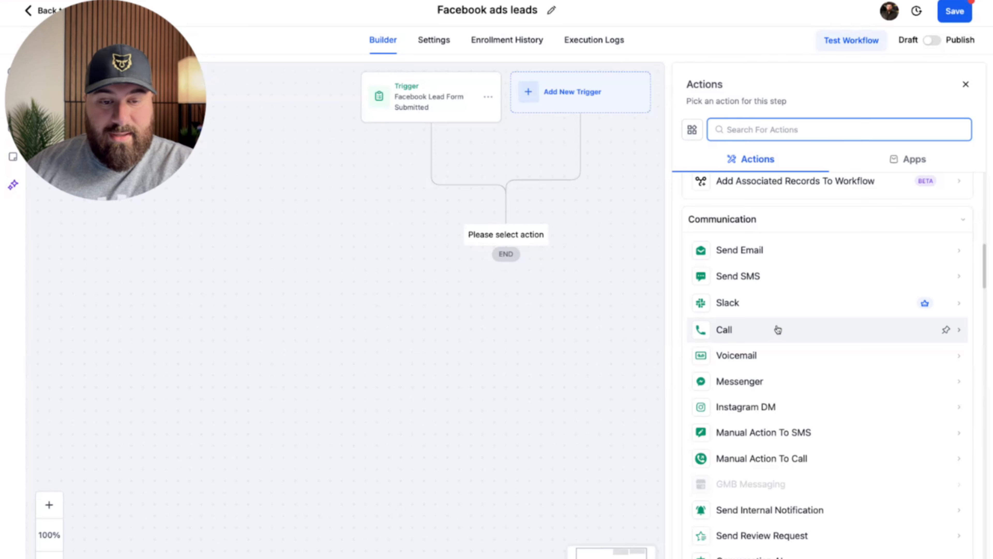
scroll(802, 334, down, 2)
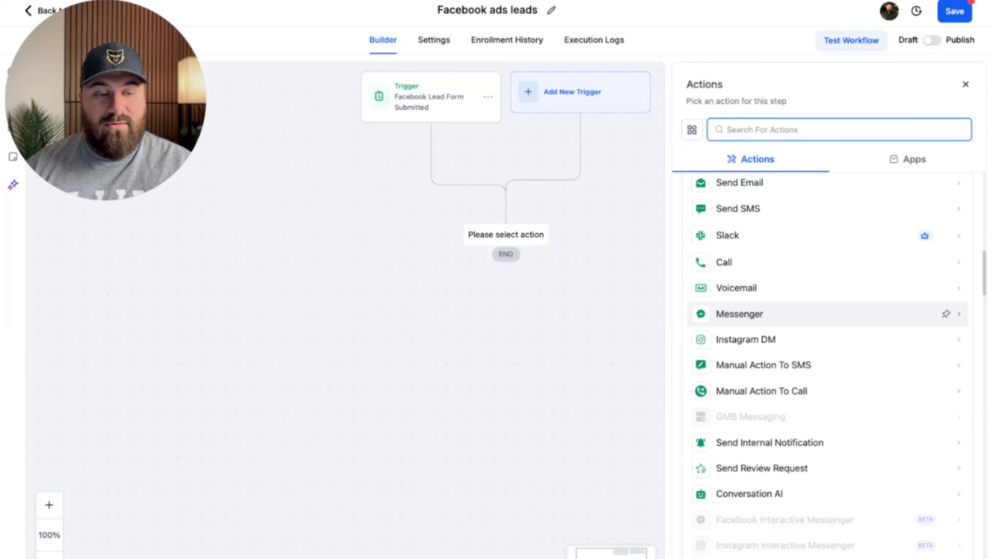
scroll(847, 339, down, 4)
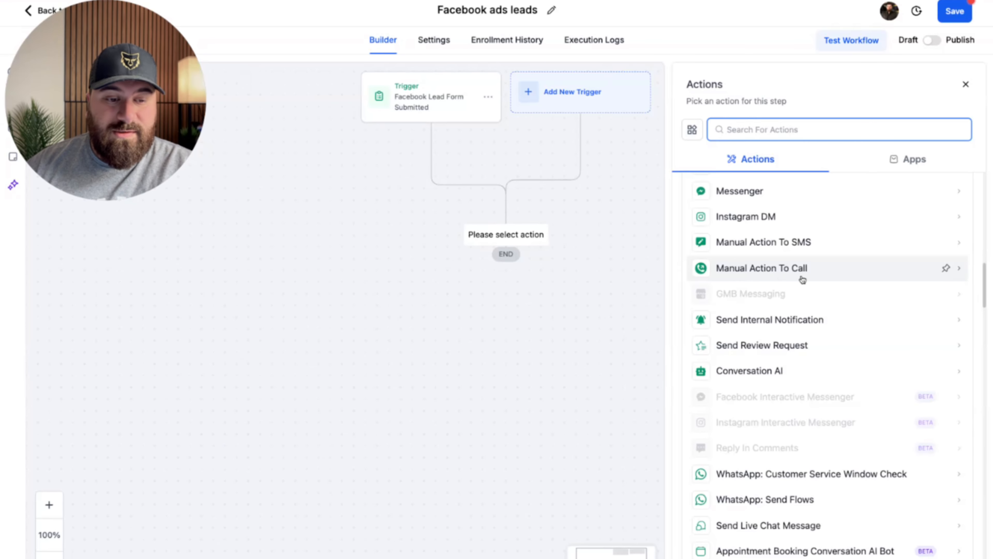
scroll(821, 284, down, 4)
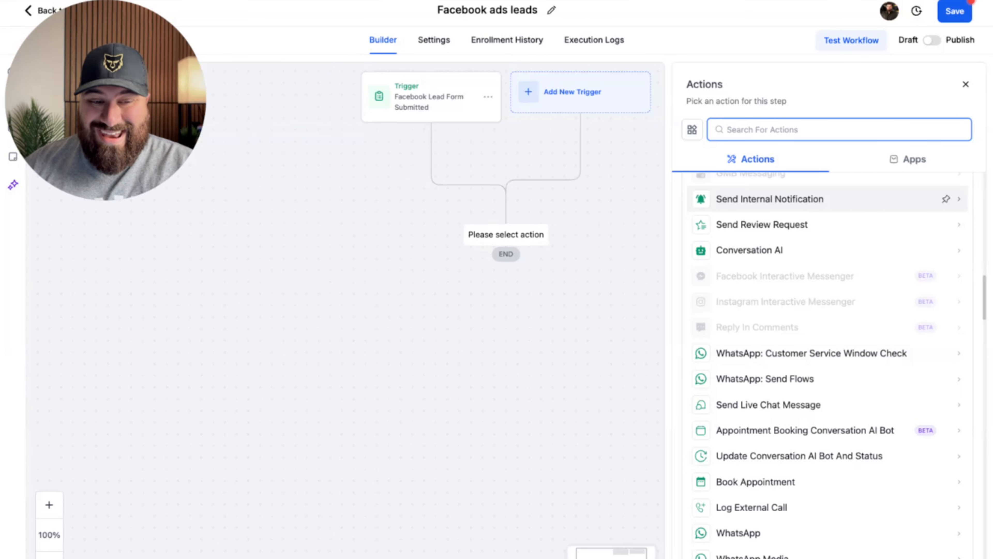
Add an email Internal Notification sent from 'Whatever Group' with the user email placeholder as sender.
click(794, 194)
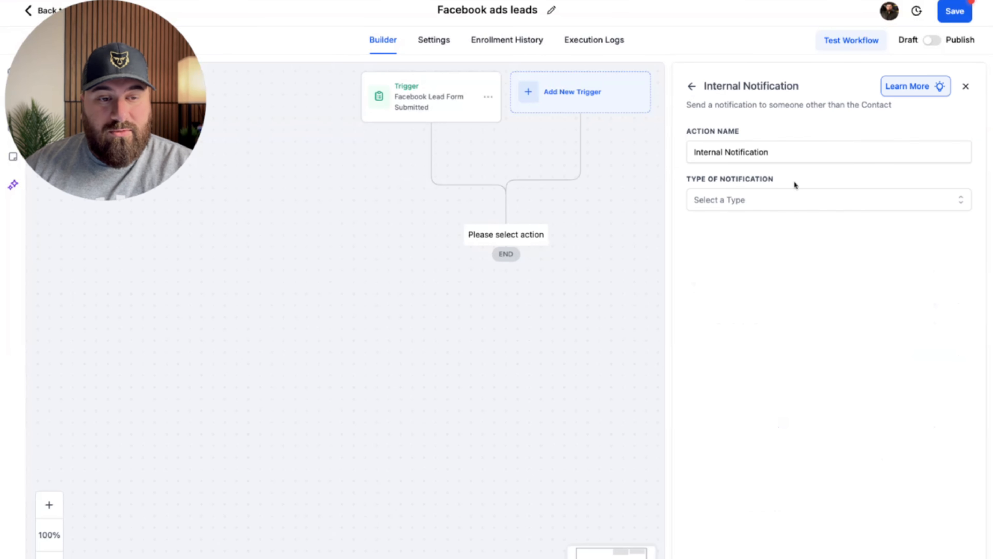
click(735, 206)
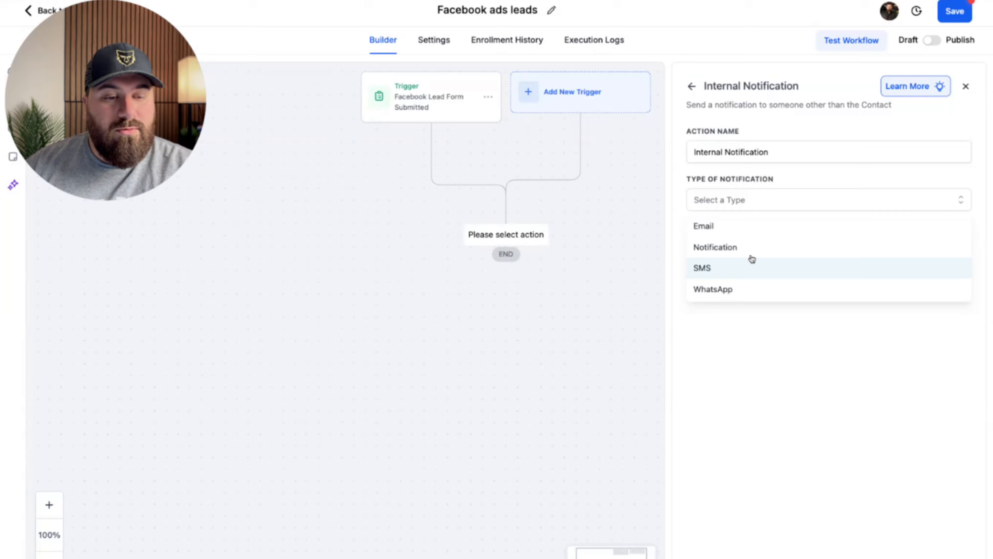
click(741, 232)
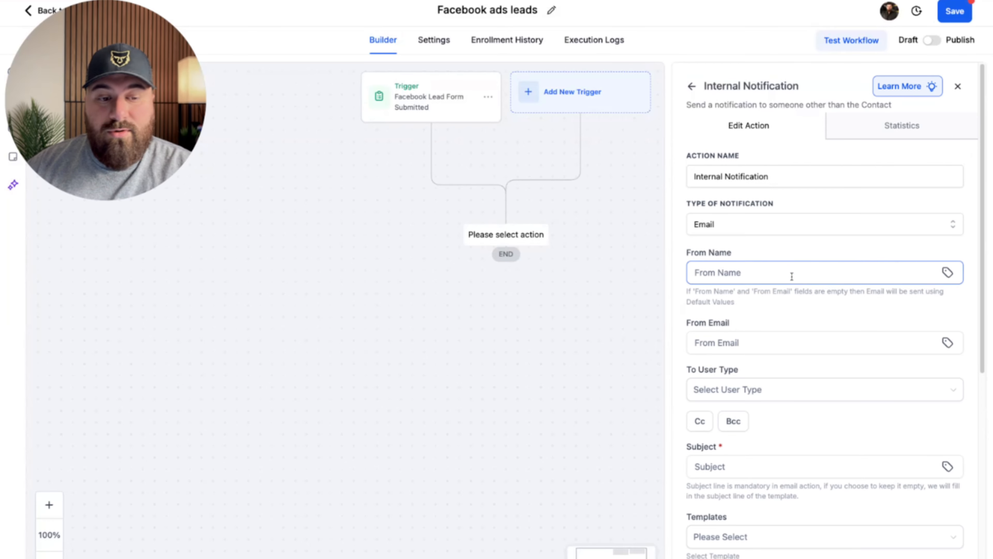
scroll(805, 260, down, 1)
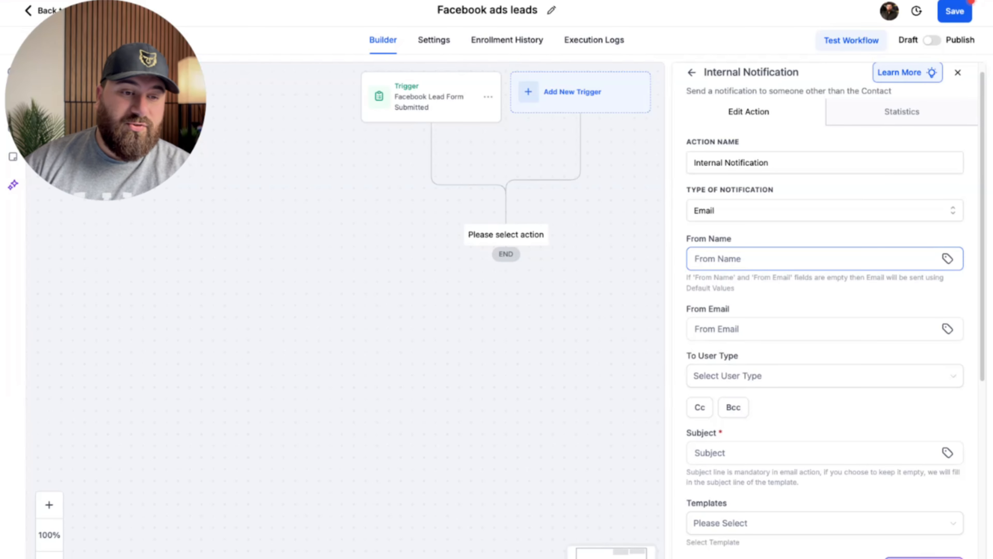
click(805, 260)
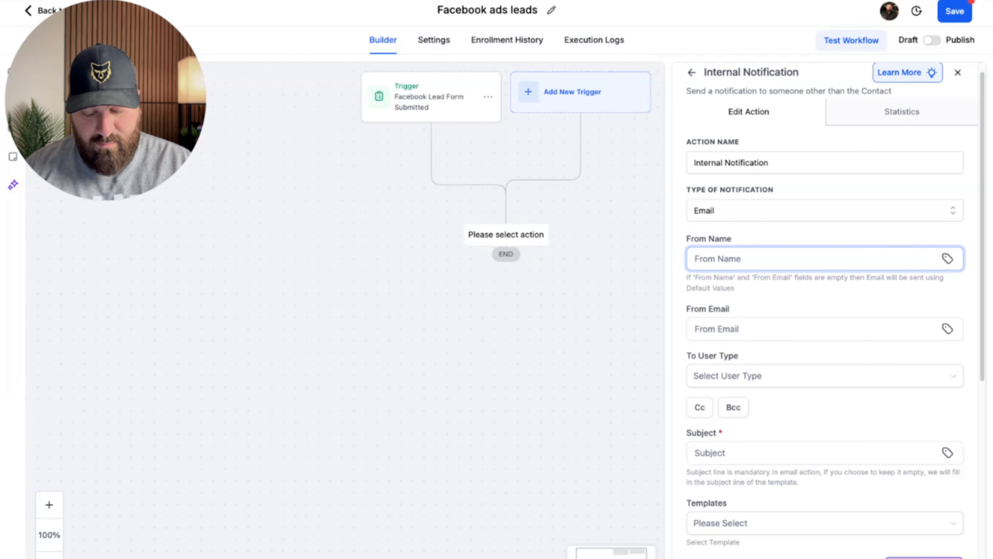
text(Whatever Group)
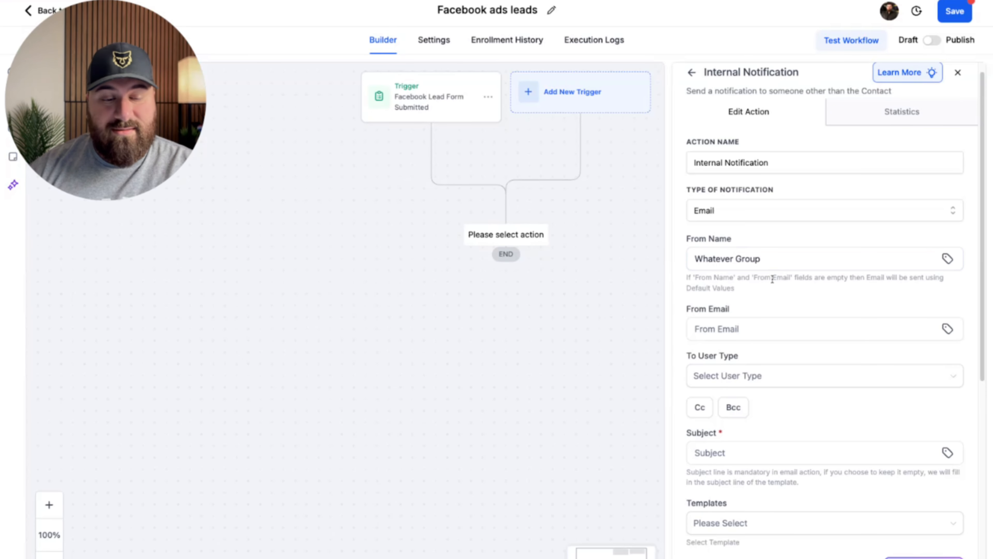
click(746, 315)
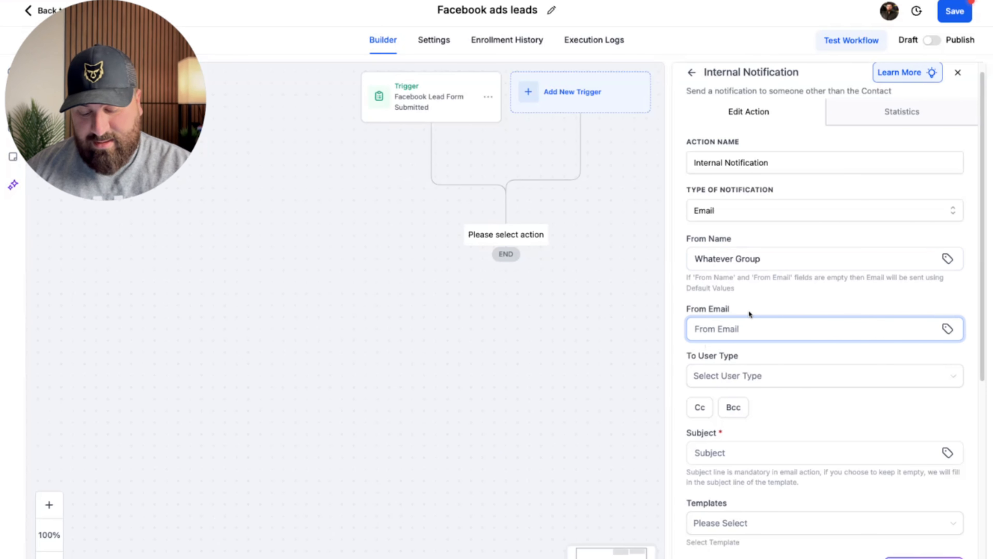
text({{user.email}})
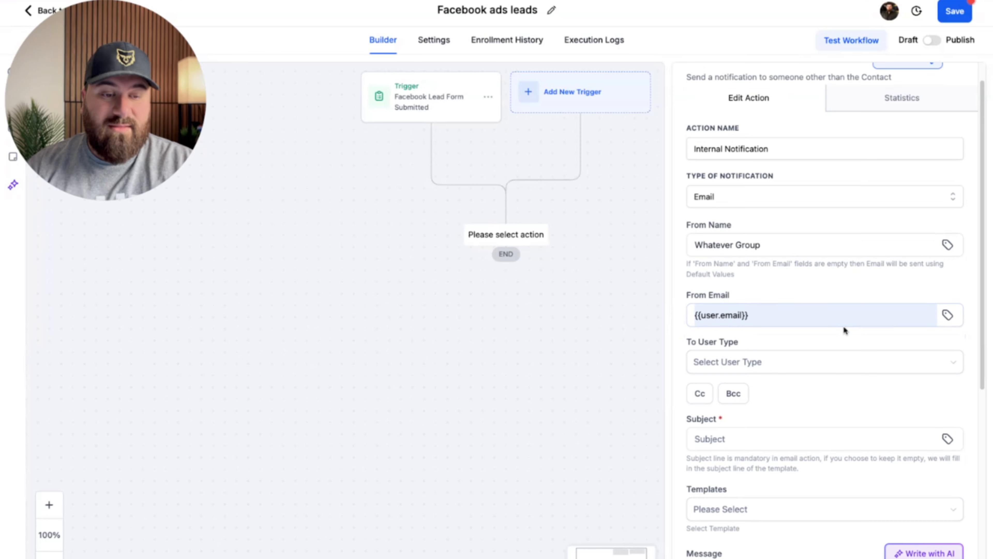
Send the notification to one particular user with the subject 'New Lead has arrived'.
scroll(843, 325, down, 1)
mouse_move(769, 246)
mouse_down()
mouse_move(703, 246)
mouse_move(771, 250)
mouse_up()
scroll(790, 277, down, 3)
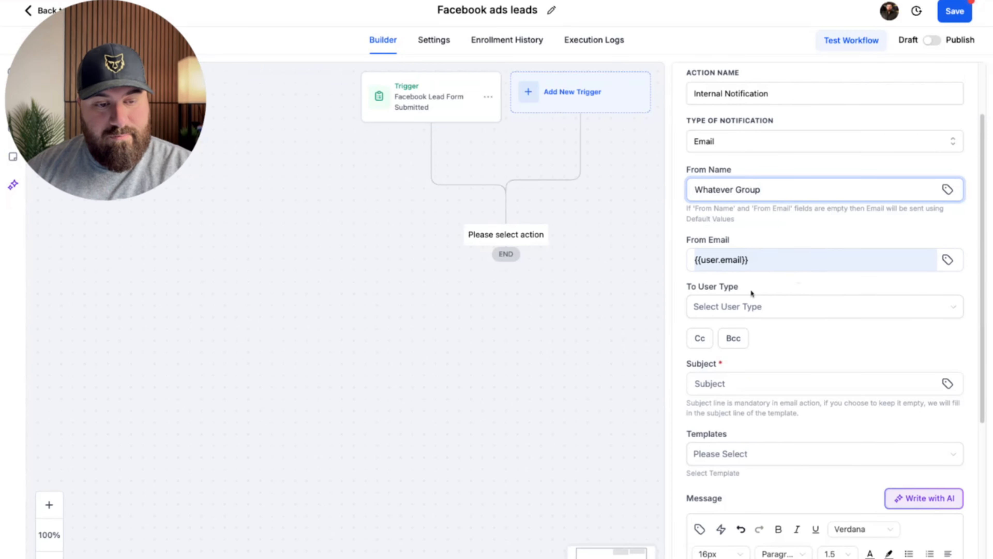
click(758, 307)
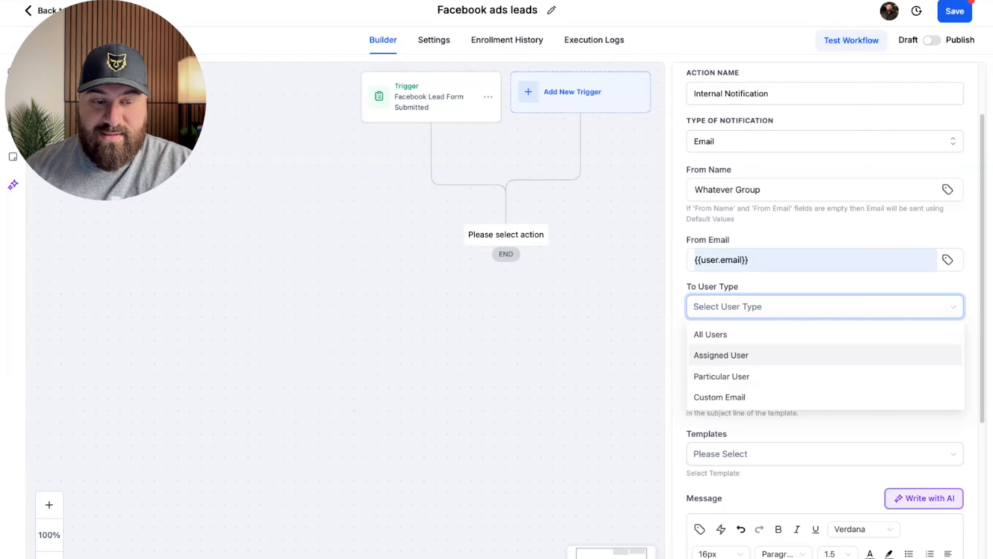
click(733, 378)
click(752, 354)
click(738, 381)
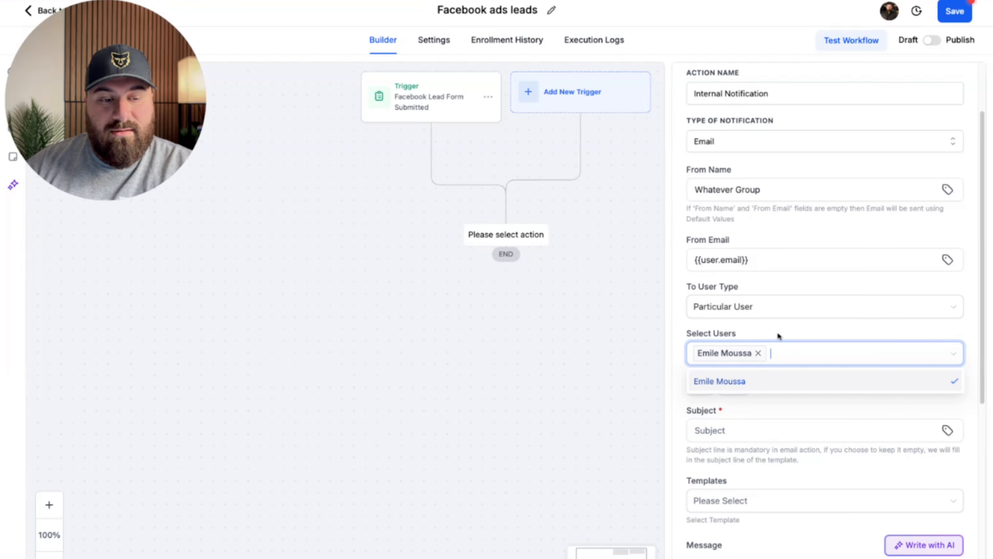
click(778, 334)
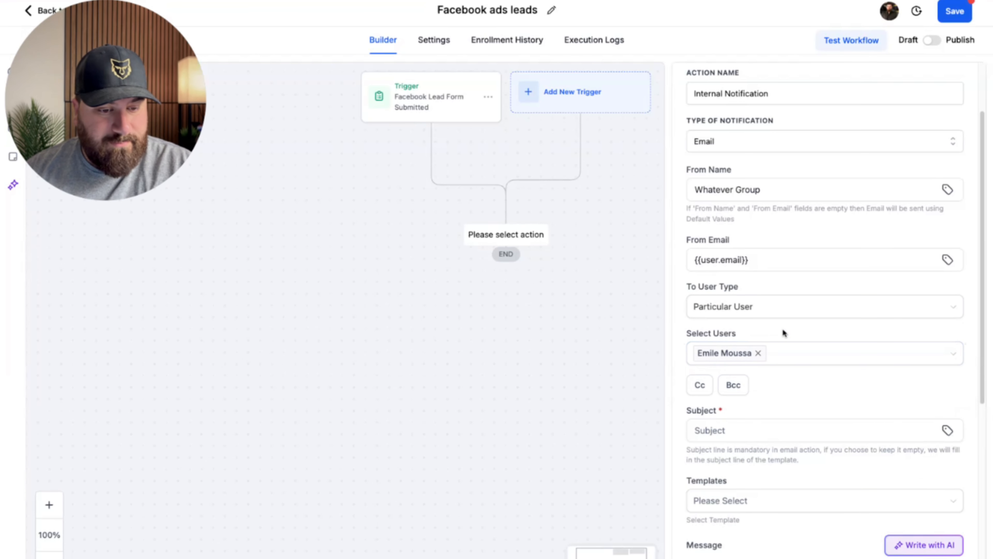
scroll(783, 329, down, 3)
click(803, 327)
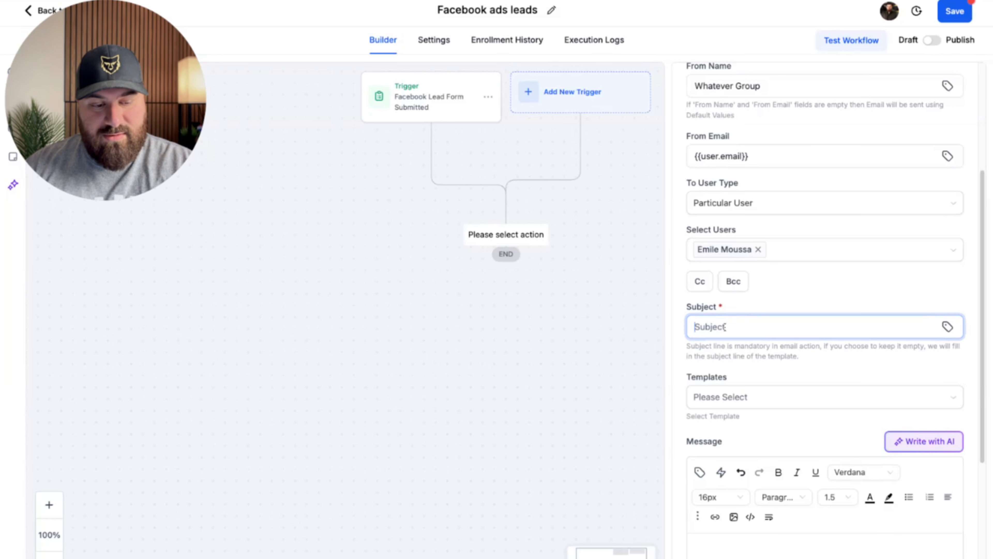
text(New Lead )
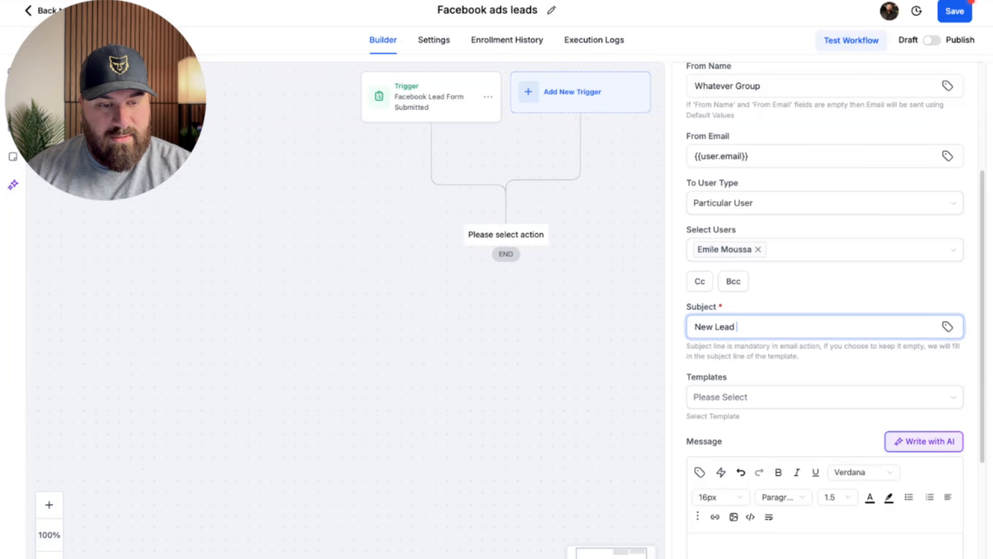
text(has arrived!)
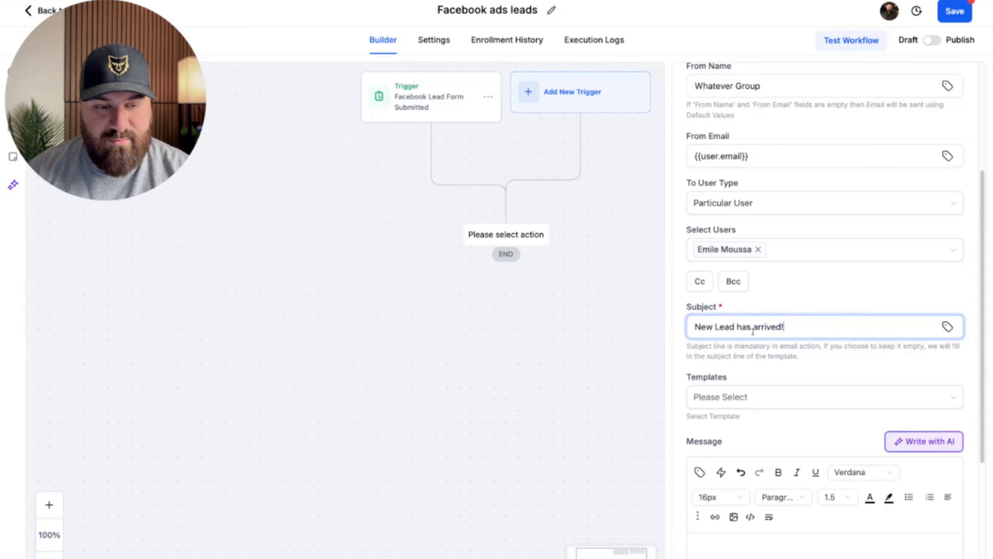
Write the body 'There is a new lead in the CRM, please give them a call asap.' plus 'Contact infio:'.
scroll(715, 313, down, 5)
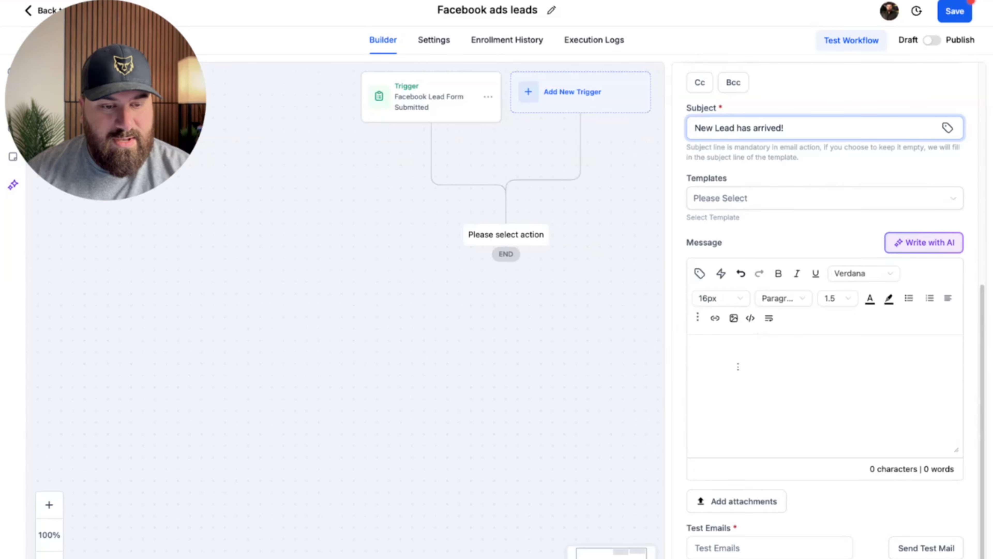
click(738, 366)
text(There is a )
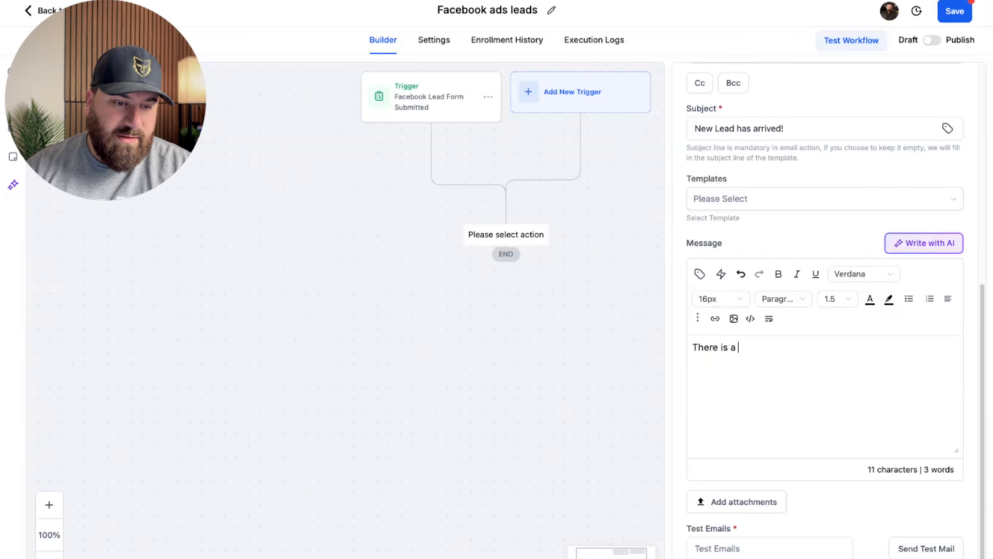
text(new lead in th)
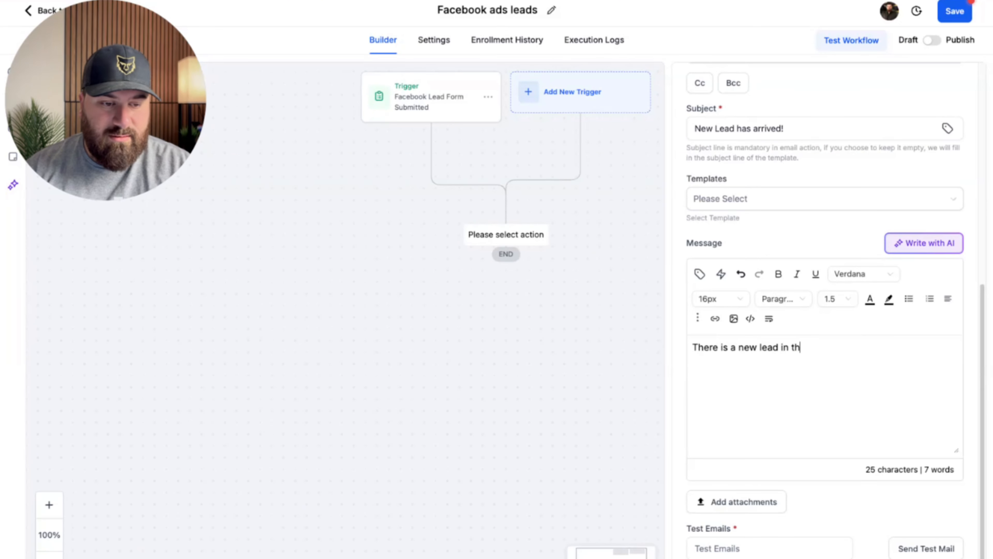
text(e CRM, ple)
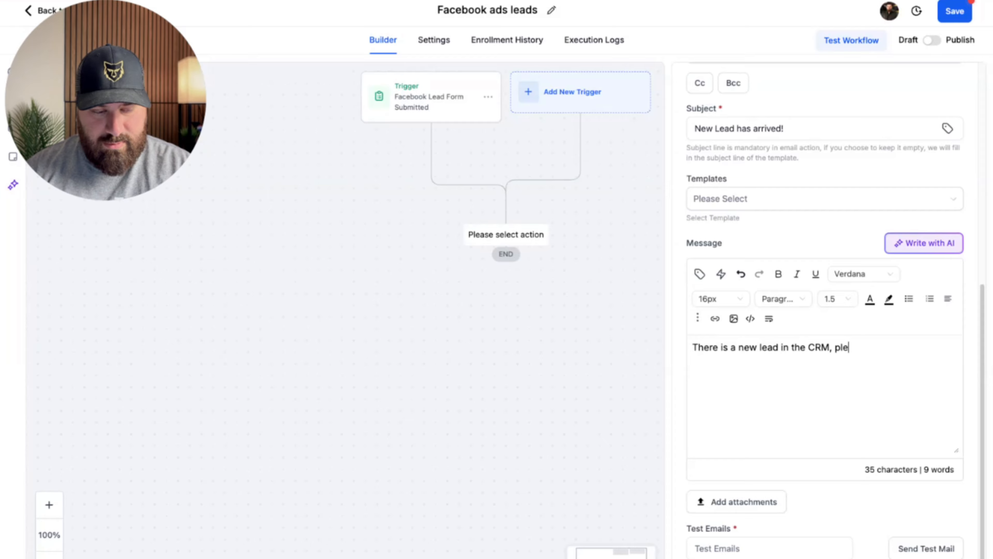
text(ase give them a )
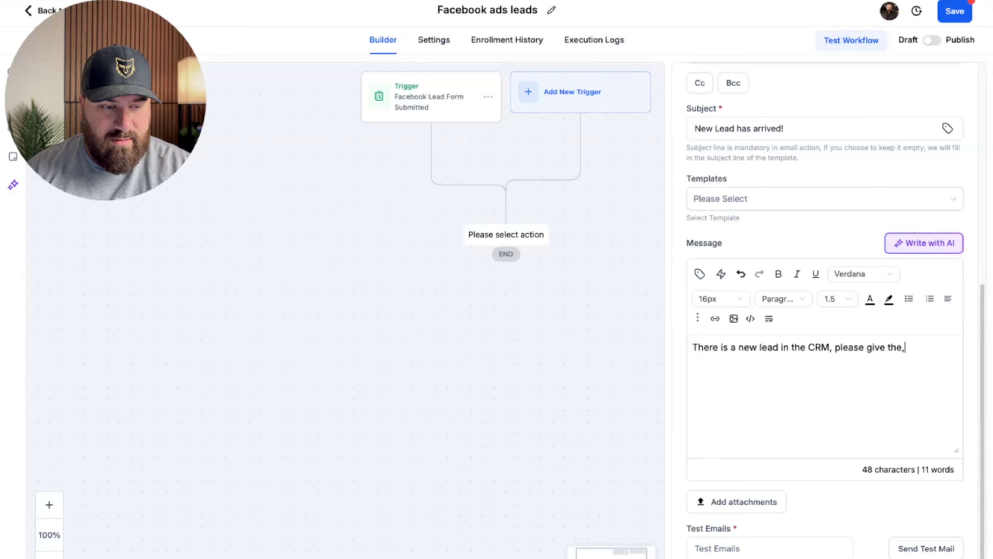
text(call asap)
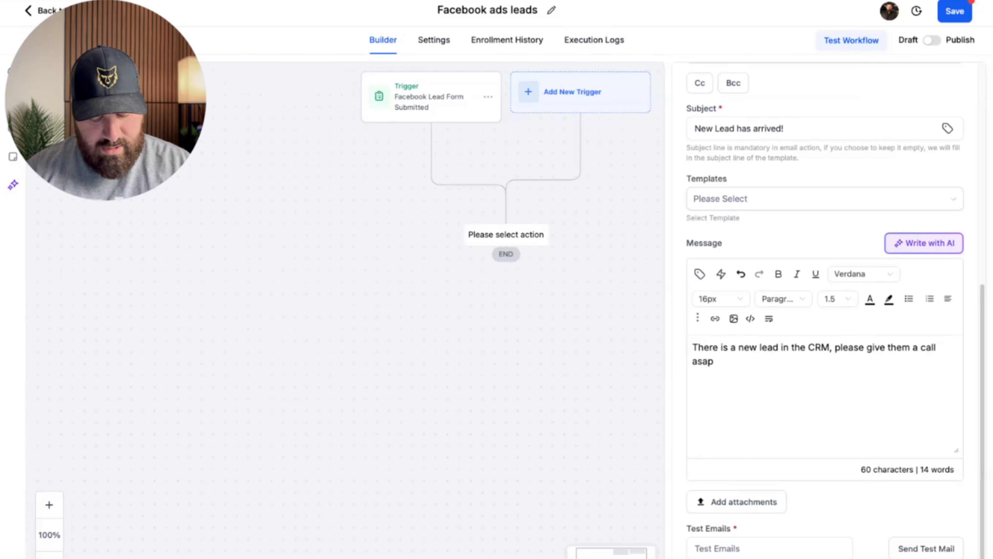
text(.)
key(Return)
text(Contact inf)
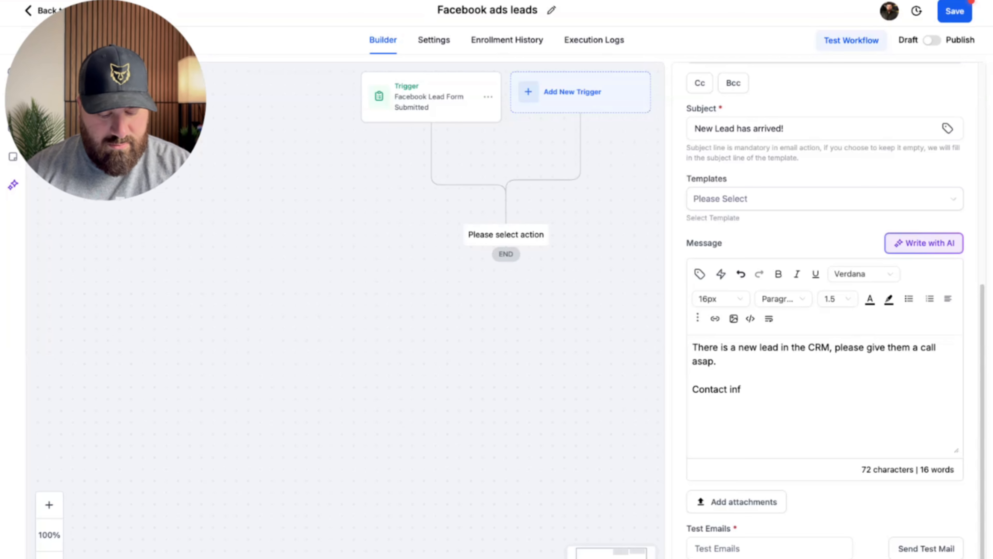
text(io:)
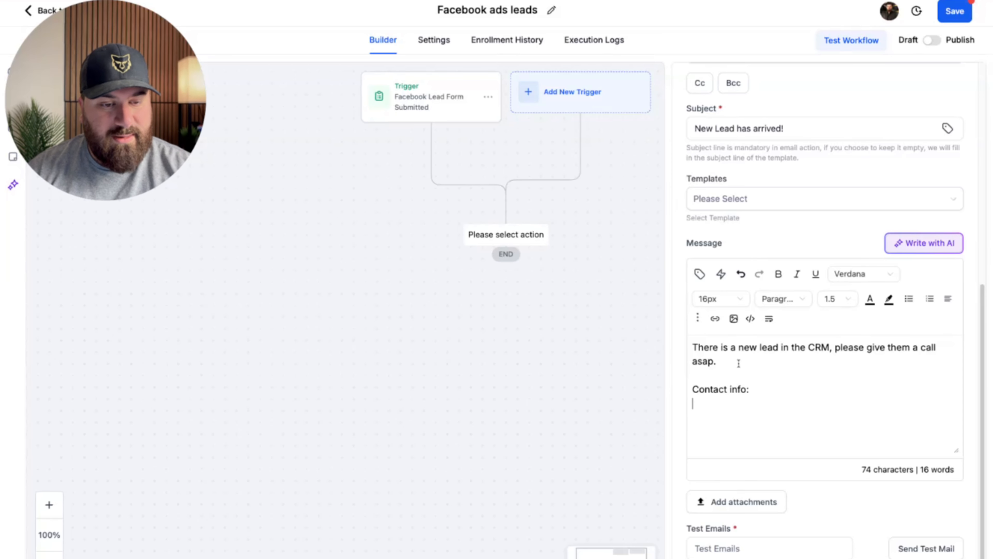
Insert the contact's full name, phone and email placeholders into the message.
click(700, 274)
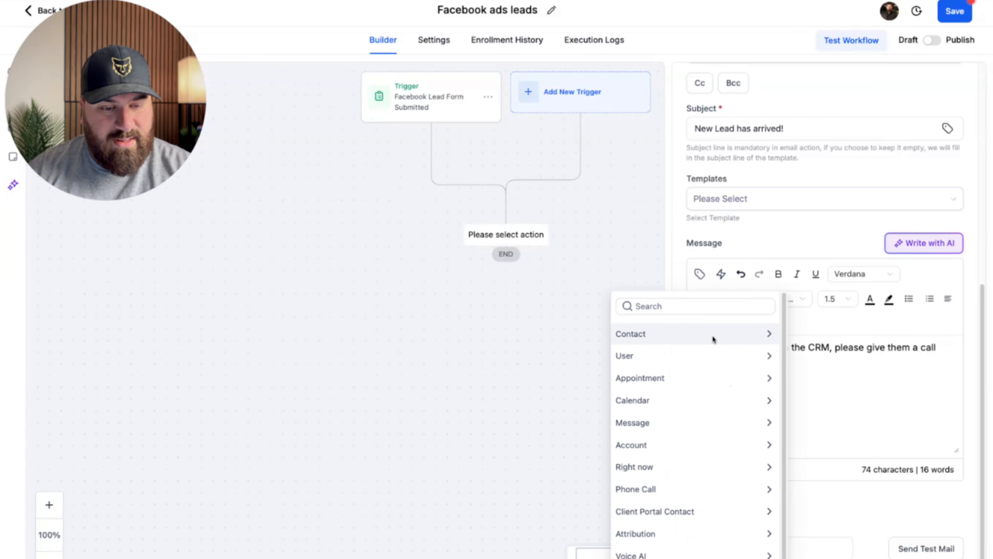
click(713, 339)
click(650, 356)
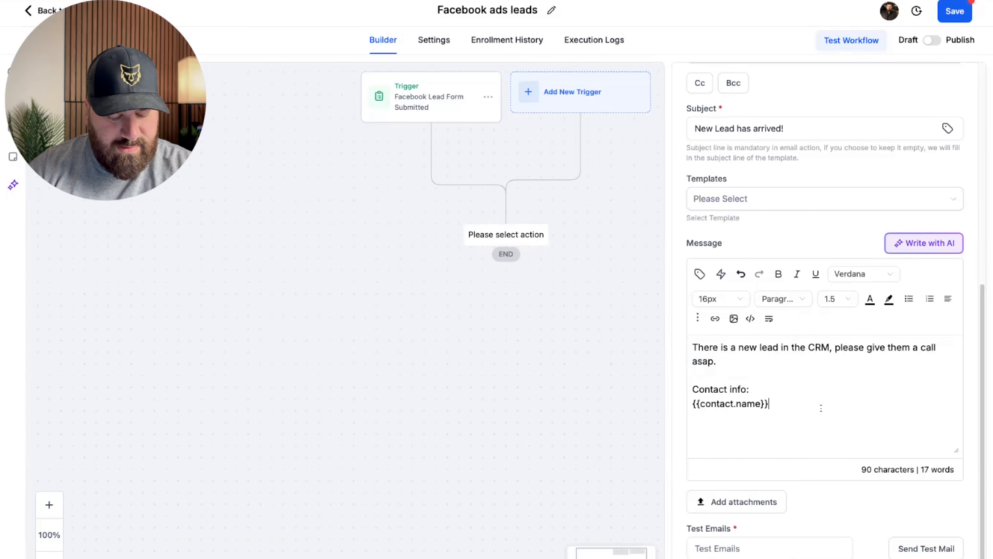
click(700, 274)
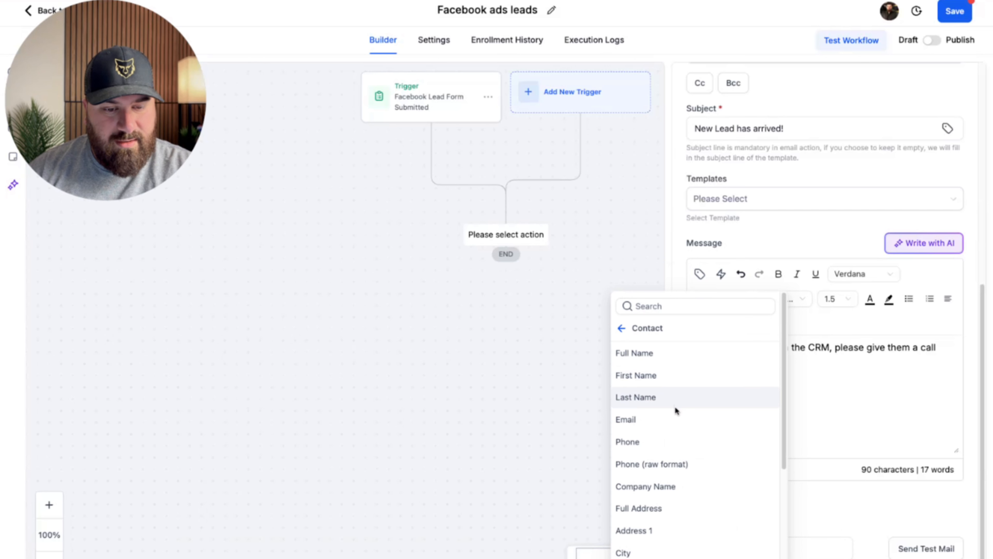
click(665, 442)
click(700, 274)
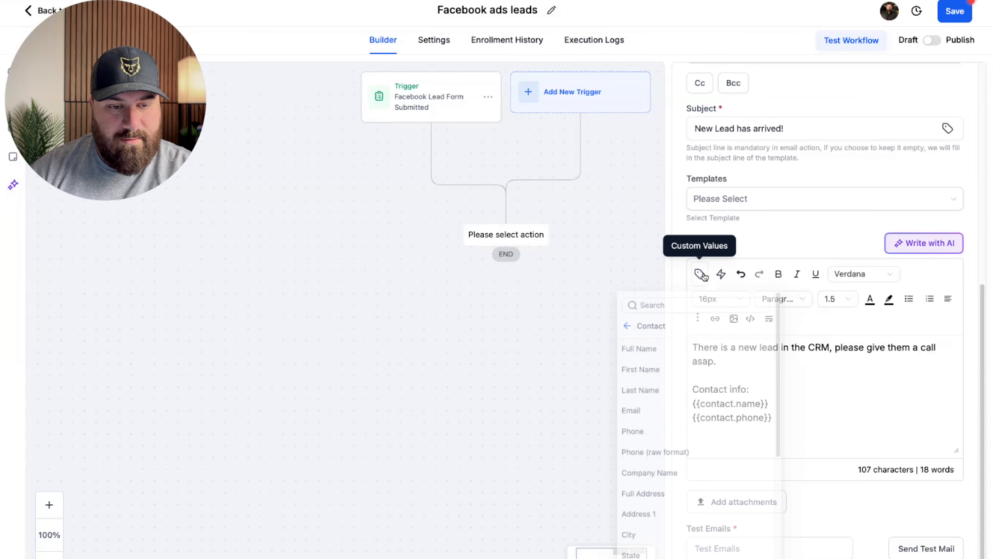
click(672, 423)
Rename the notification step to 'Email Notif New Lead' and save it.
click(499, 277)
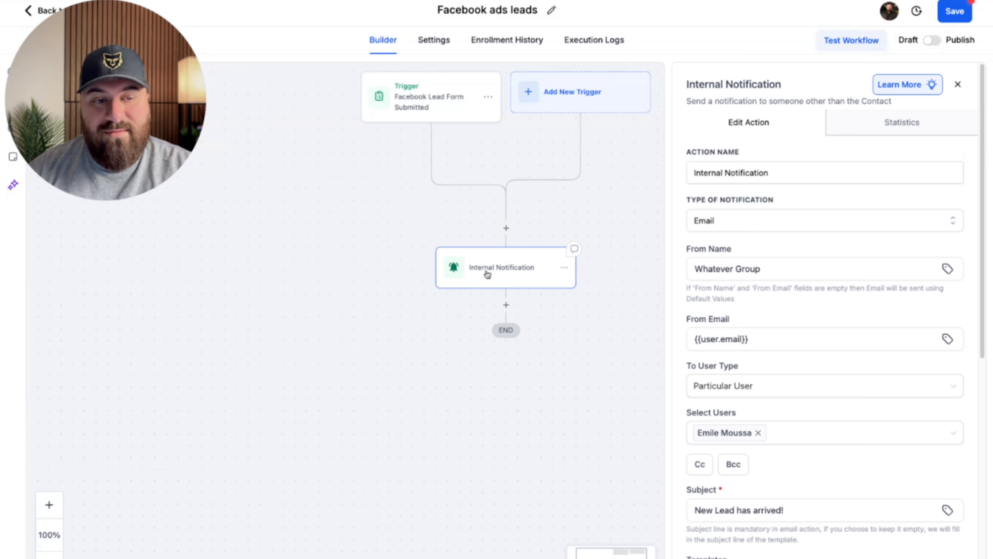
click(800, 177)
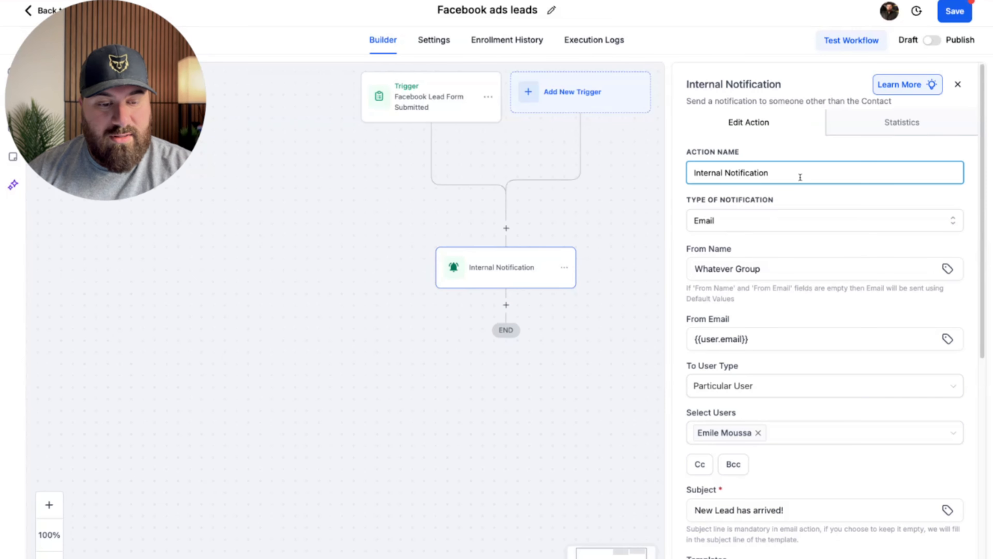
key(ctrl+a)
text(Email Notif New Lea)
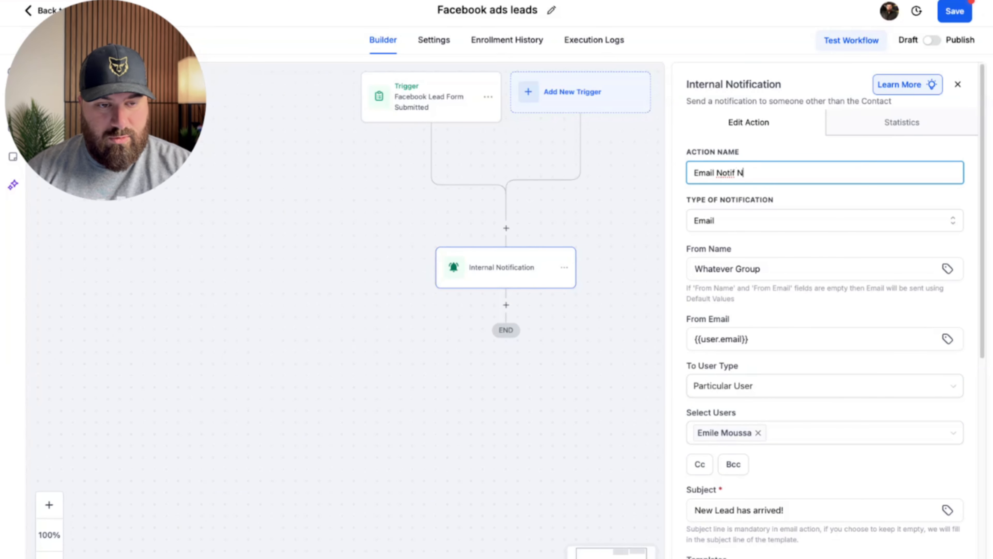
click(935, 554)
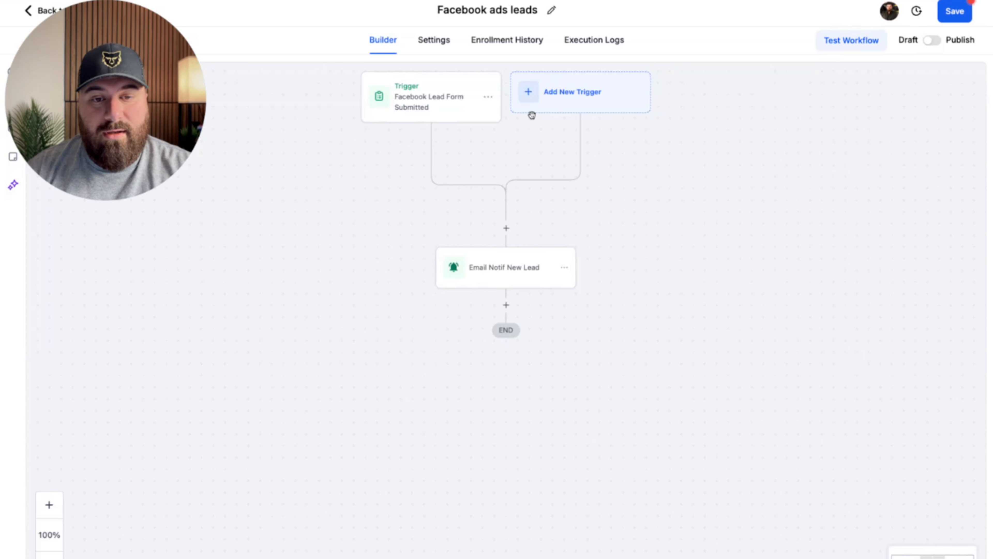
scroll(532, 116, down, 2)
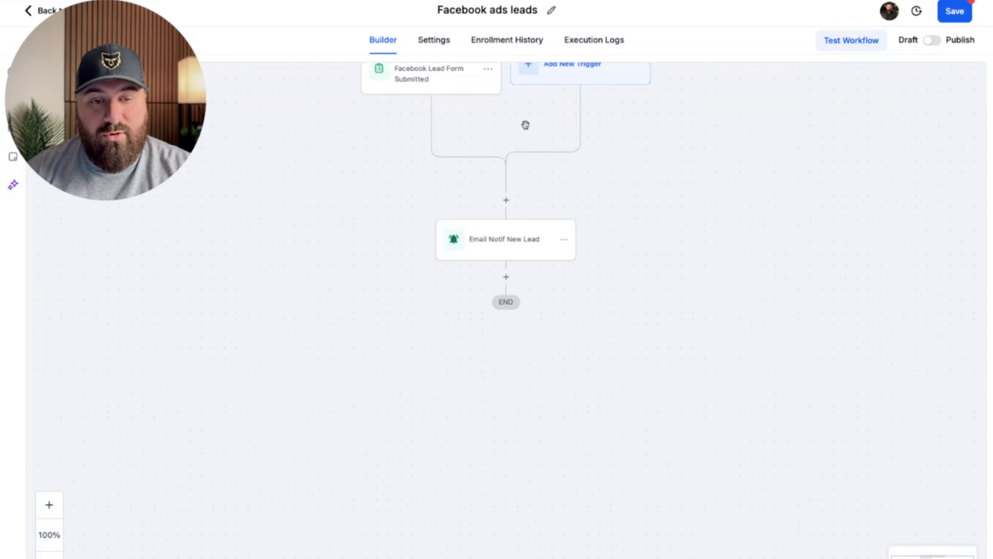
Add a Send Email step using the user's name and email as sender.
click(506, 277)
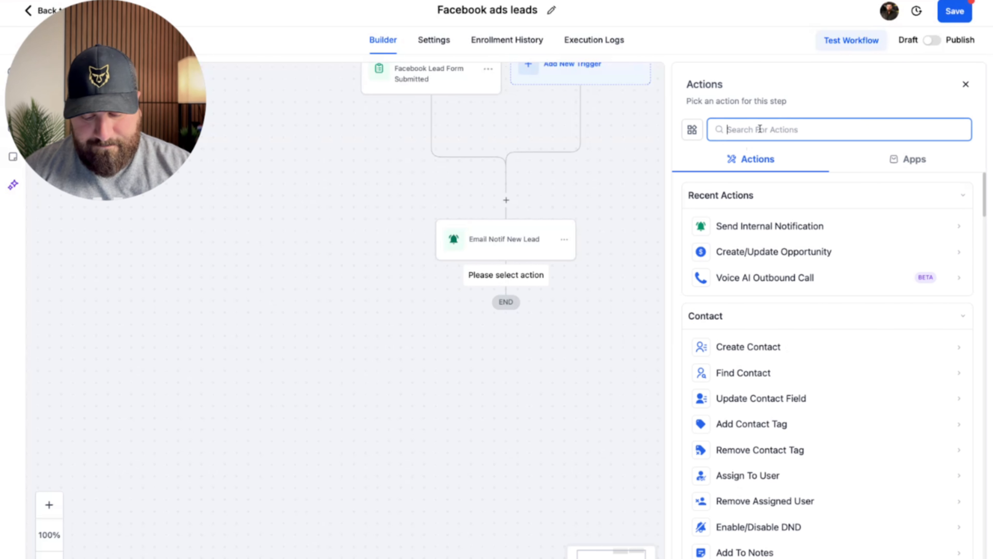
text(send em)
click(740, 224)
click(766, 221)
text({)
click(774, 250)
click(768, 285)
text({)
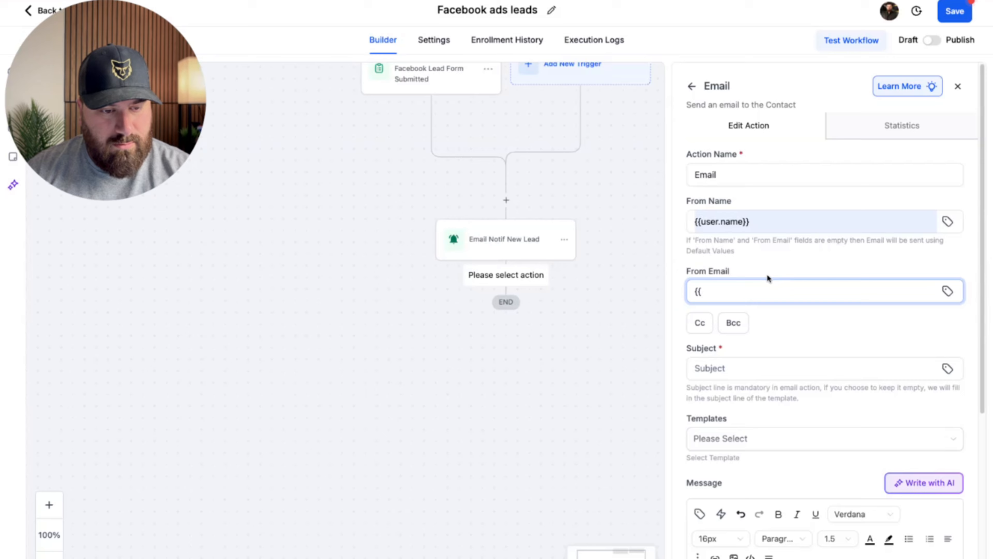
click(782, 319)
Draft the subject 'We have received your inquiry' and placeholder body text, then reselect the subject.
click(769, 360)
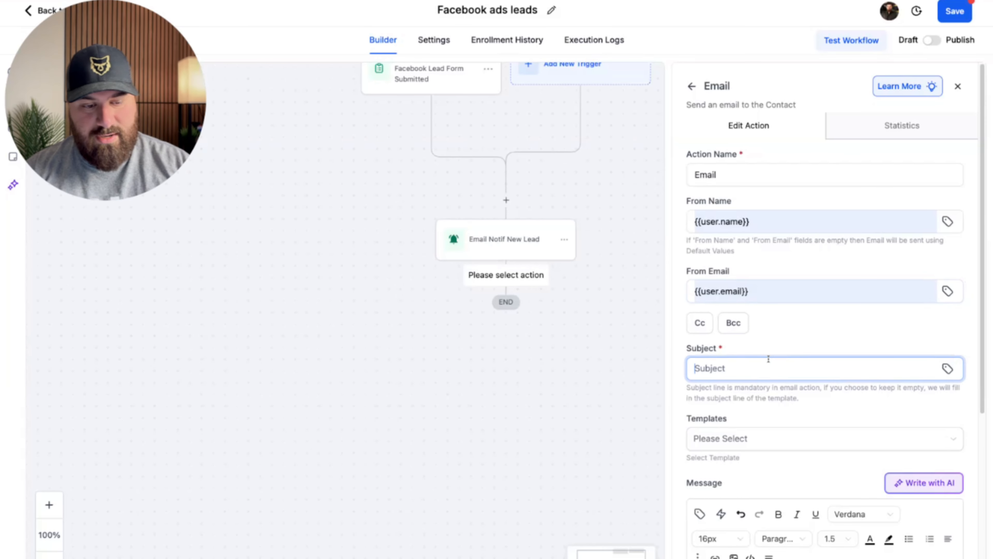
text(We have re)
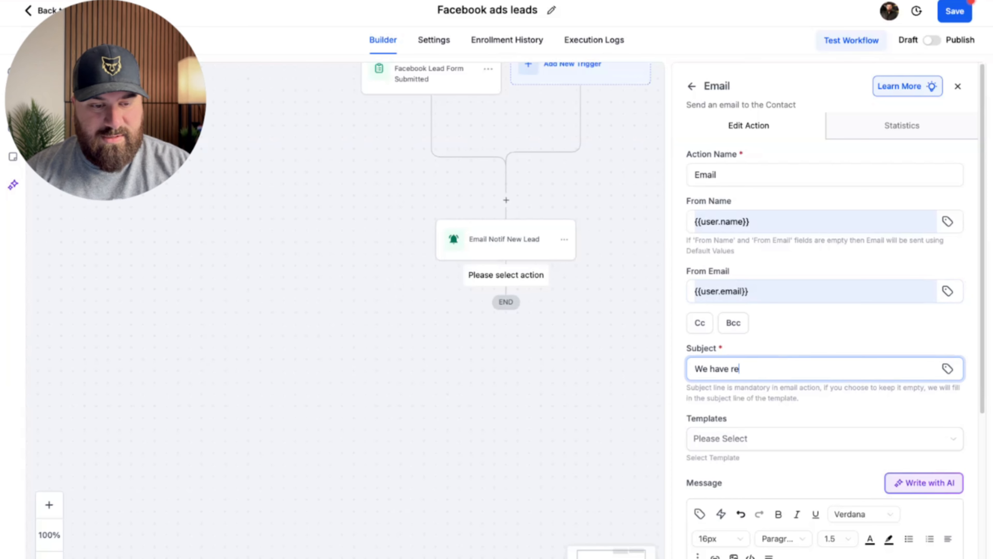
text(ceived your )
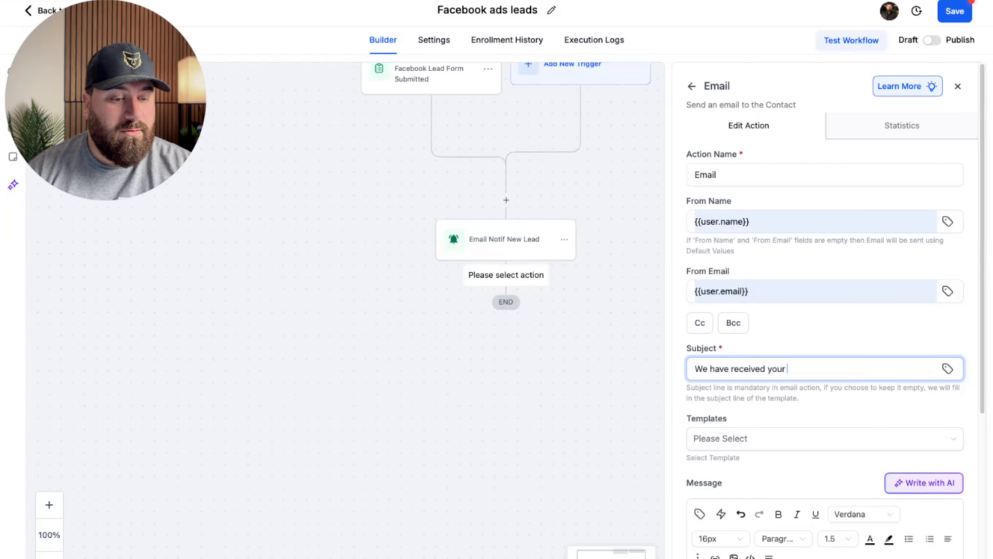
text(inquiry)
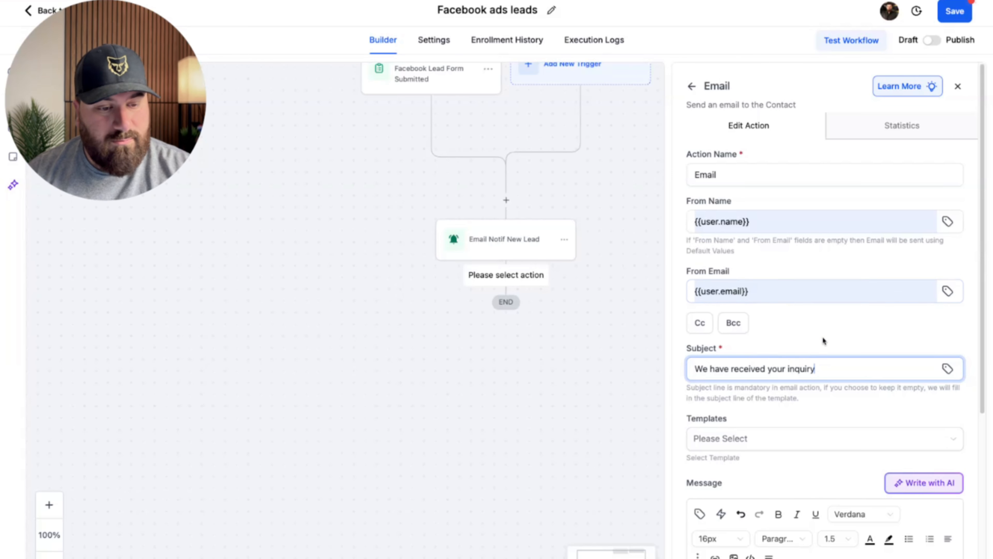
scroll(818, 331, down, 2)
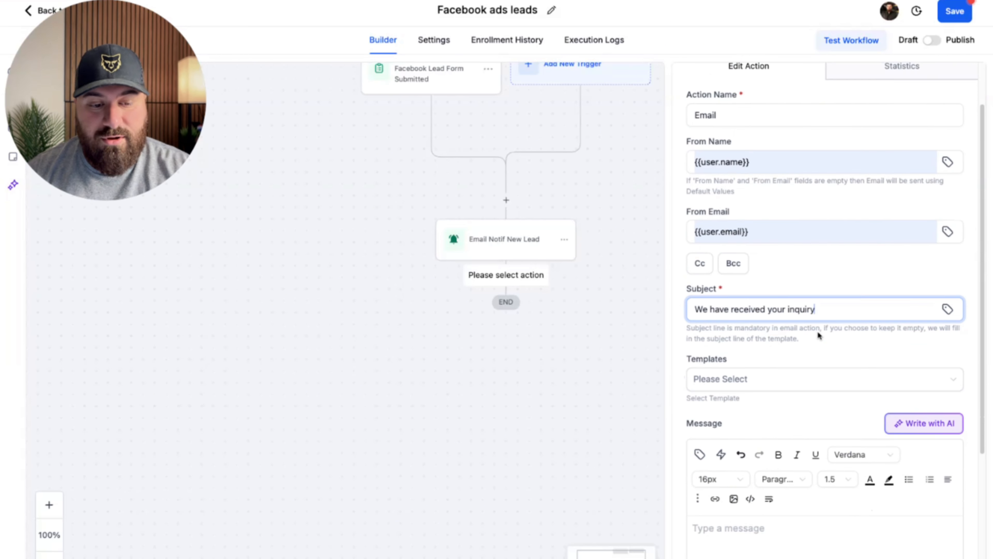
click(791, 403)
text(defewe)
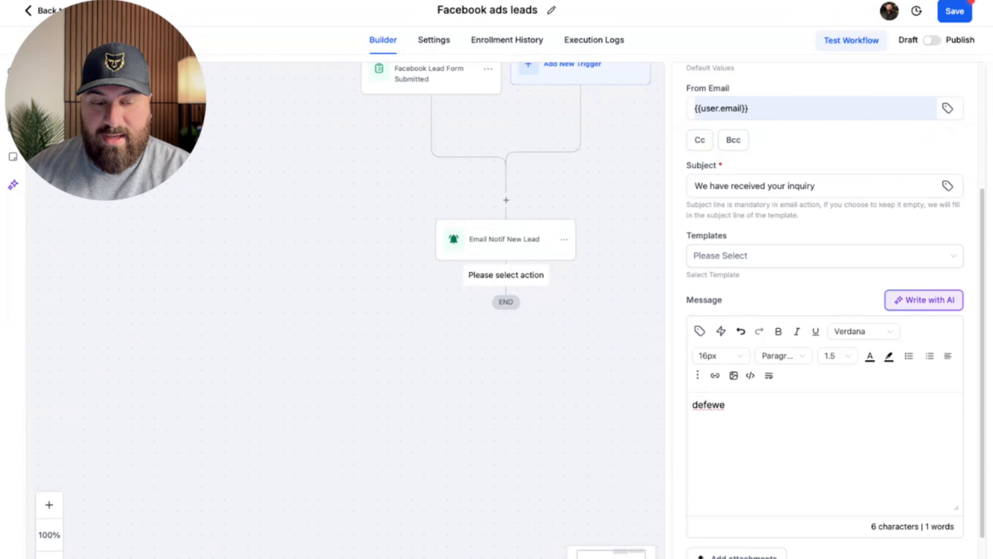
scroll(841, 370, up, 5)
drag(841, 370, 528, 374)
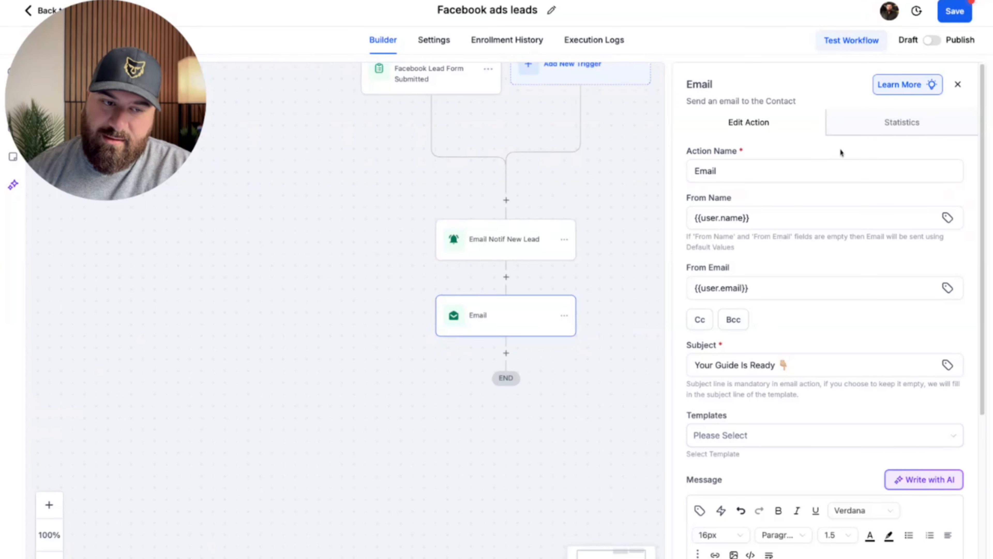
Rename the email step to 'Email guide is ready', save it, and add a following step.
triple_click(825, 169)
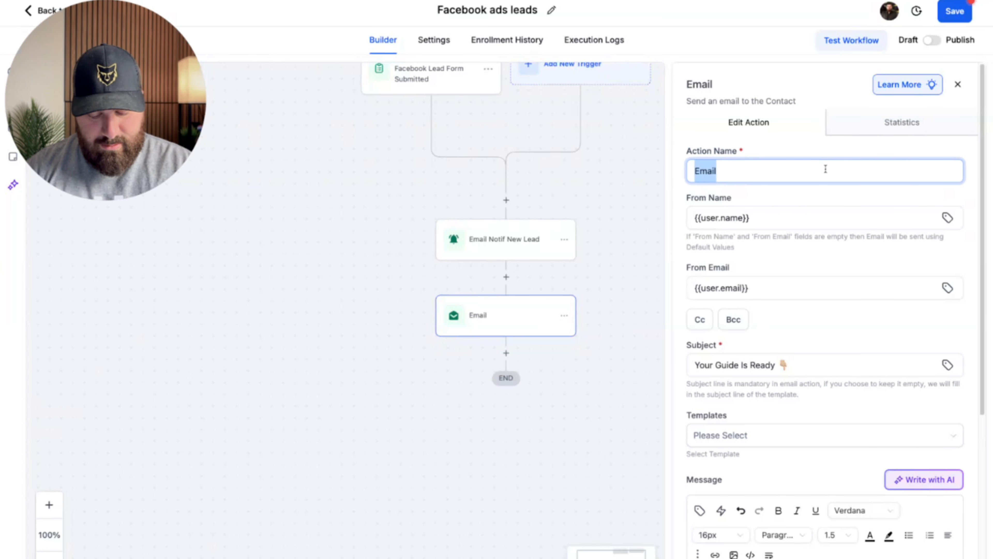
text(Email g)
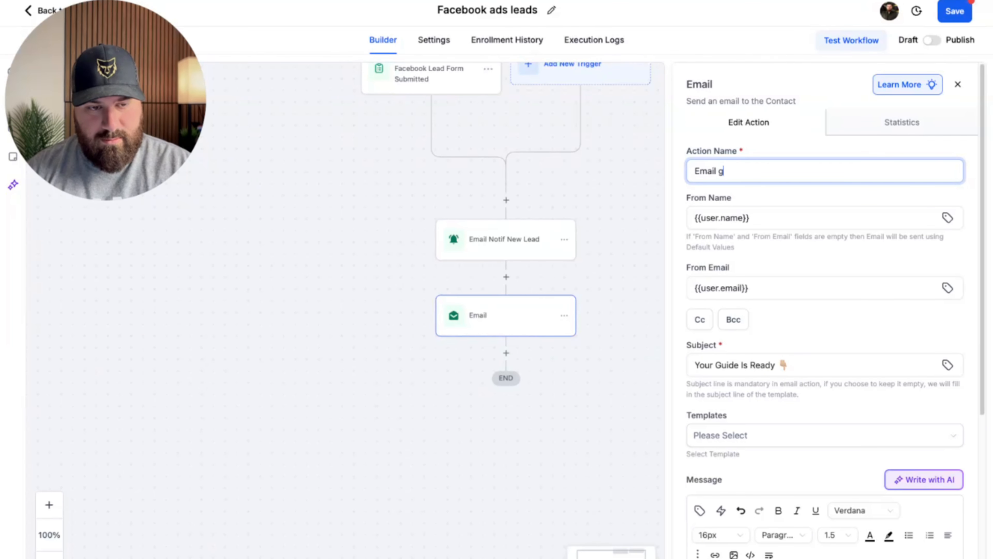
text(uide is ready)
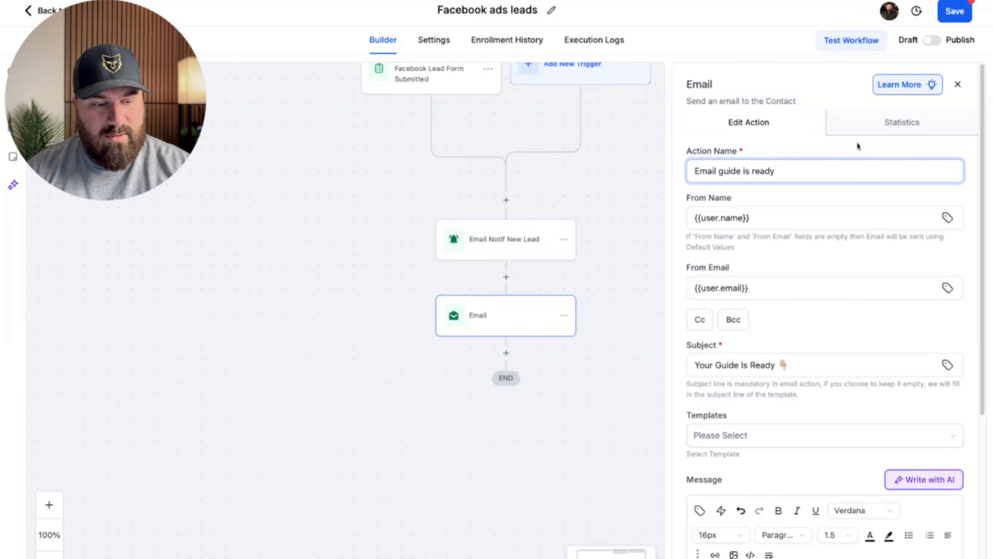
click(938, 555)
click(506, 411)
click(789, 130)
Add an Add Contact Tag step applying the 'leads' tag and save it.
text(tag)
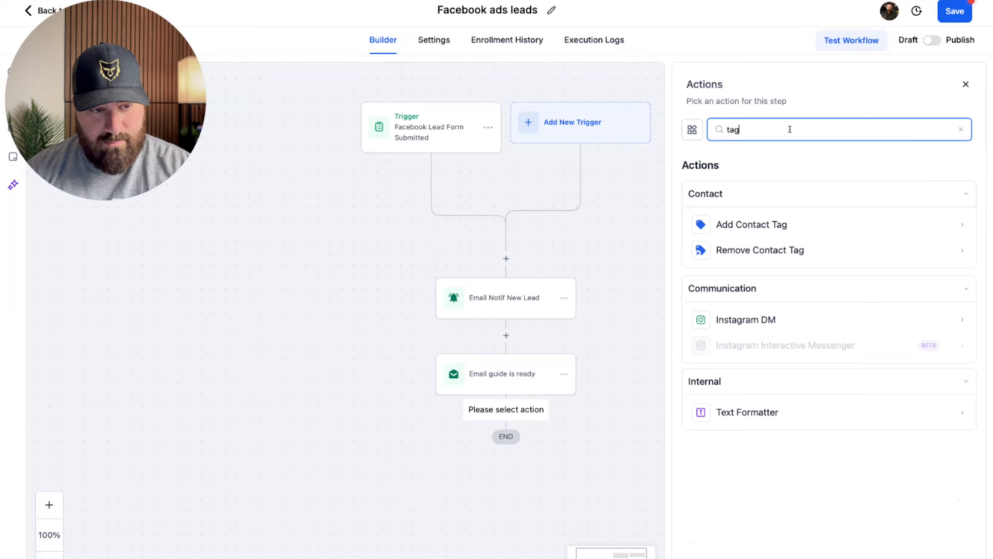
click(794, 227)
click(784, 197)
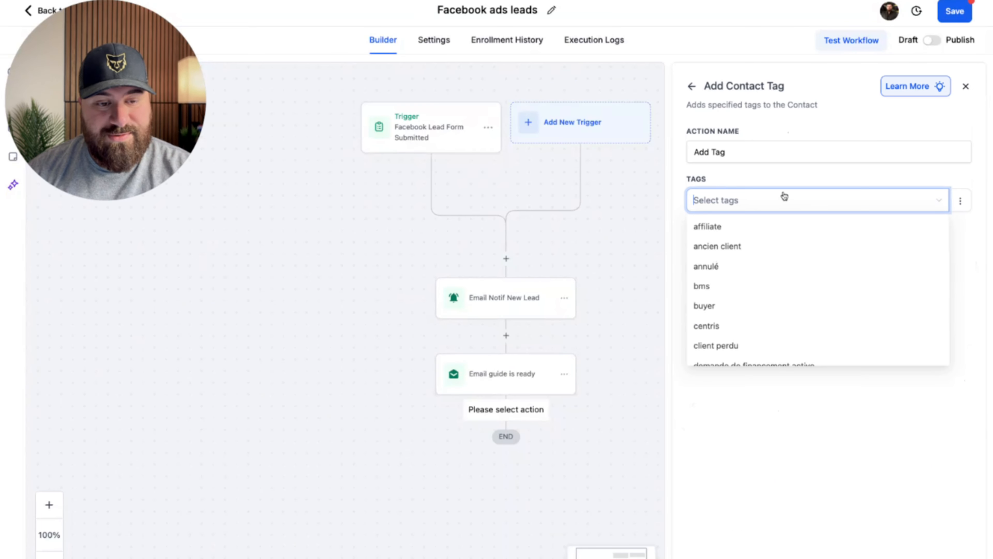
text(lea)
click(738, 229)
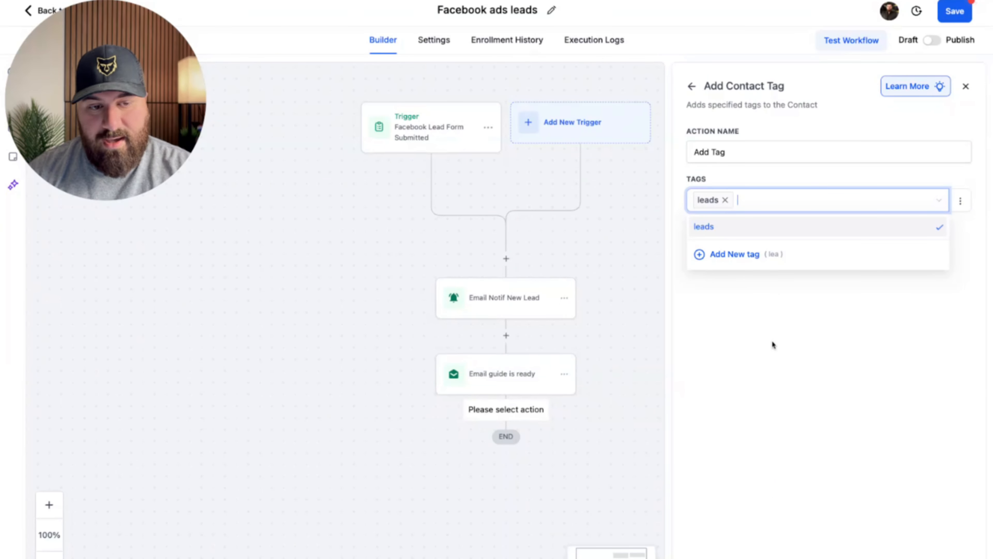
click(773, 345)
click(937, 557)
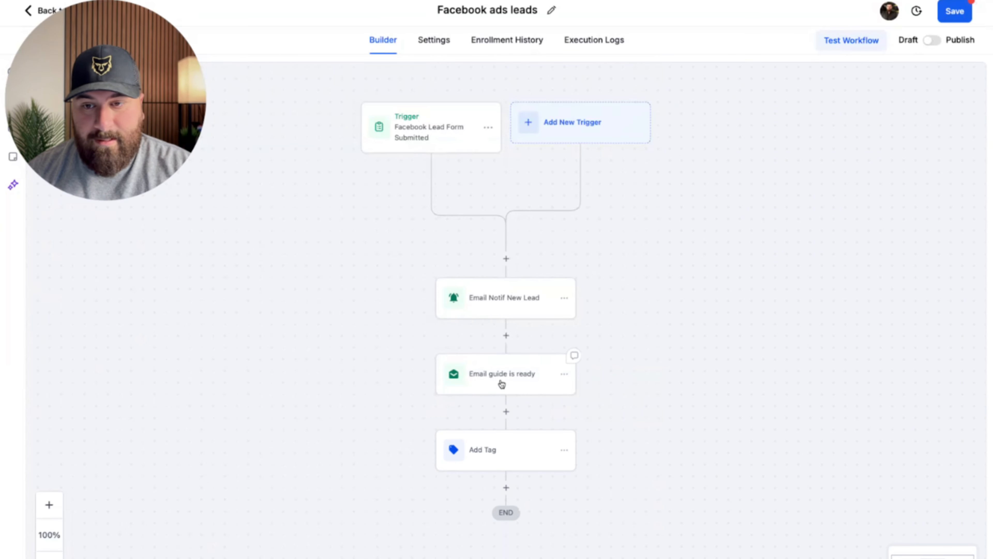
scroll(523, 346, down, 1)
scroll(525, 332, down, 1)
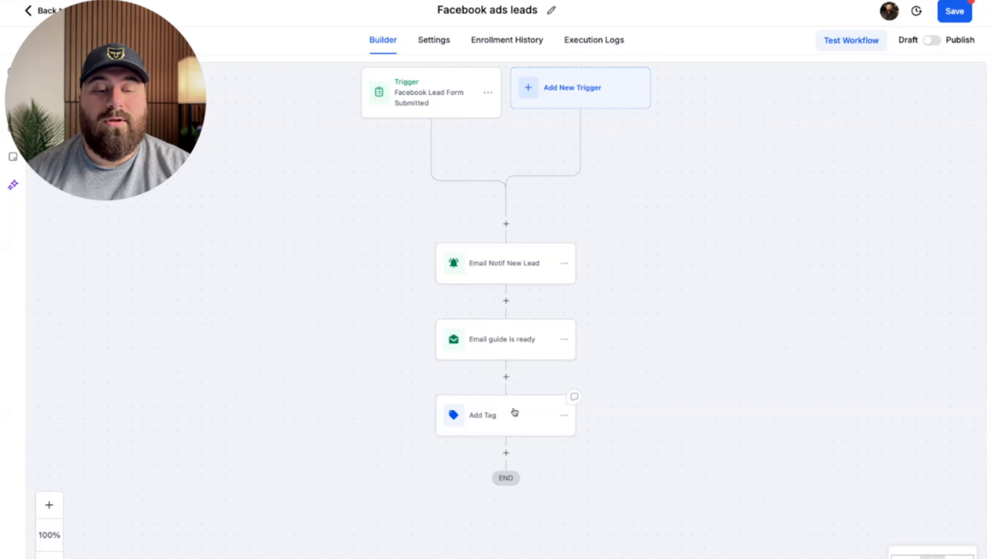
Add a Create Or Update Opportunity step after Add Tag, in the Prospects pipeline at the Lead stage.
click(506, 453)
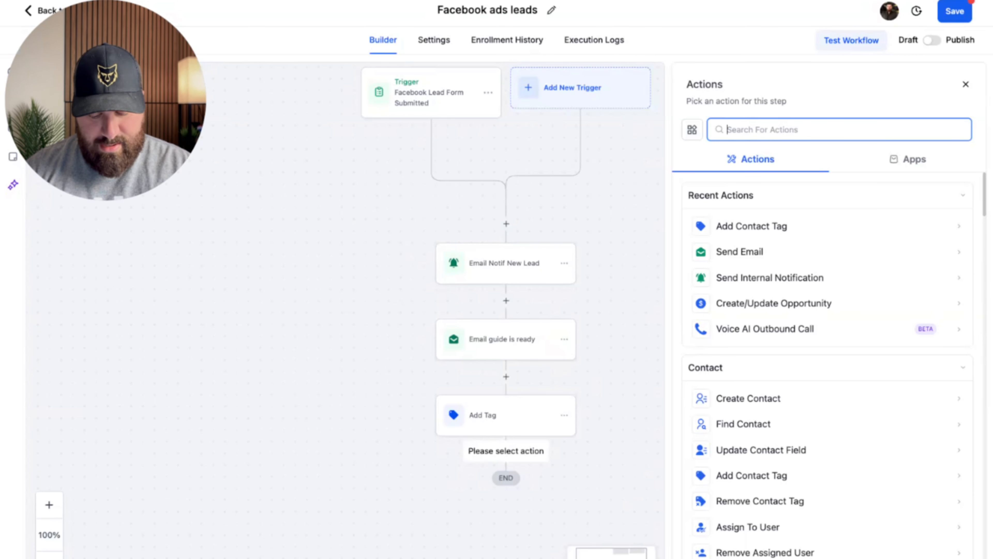
text(oppo)
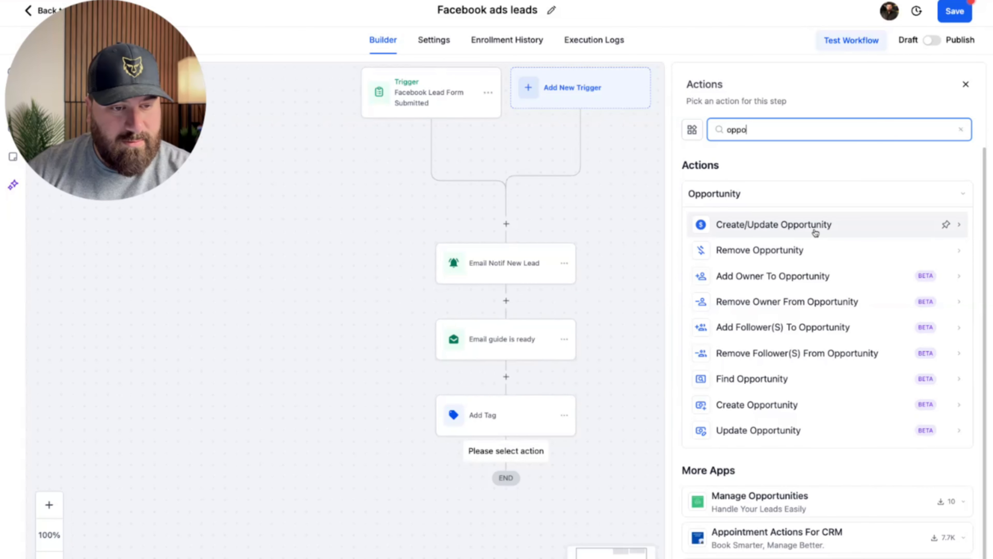
click(817, 227)
click(692, 269)
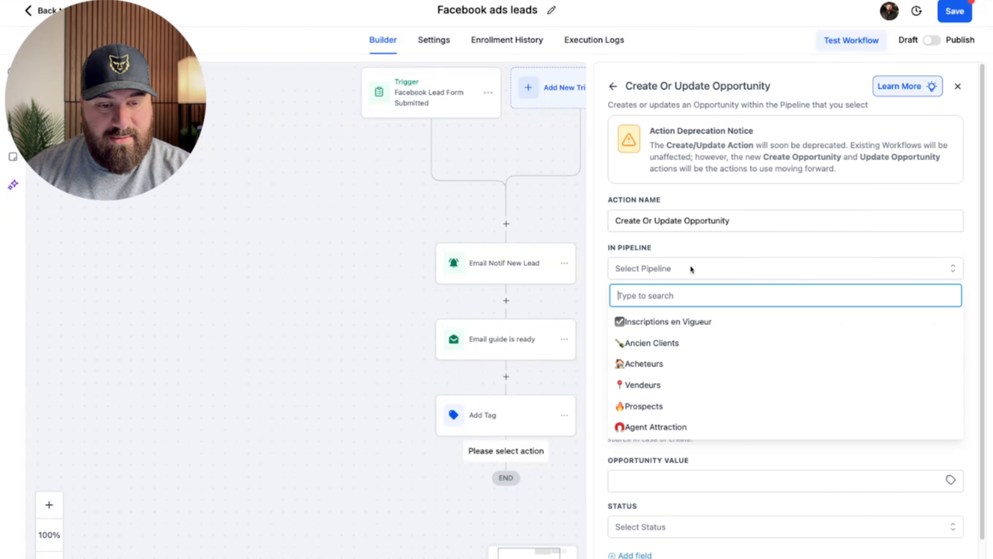
click(669, 404)
click(691, 317)
click(647, 370)
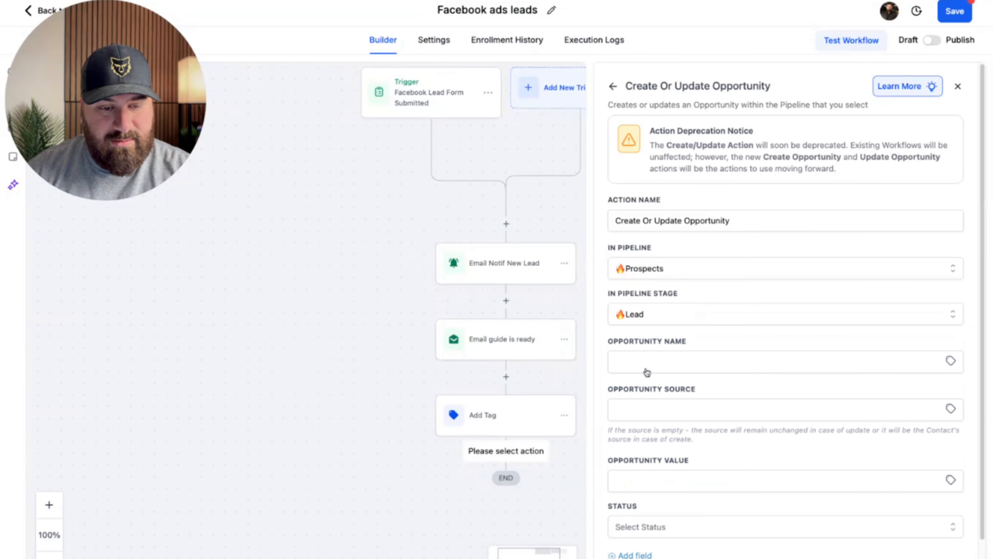
Name the opportunity 'FB Ads | {{contact.name}}', with source FB and status open.
click(700, 363)
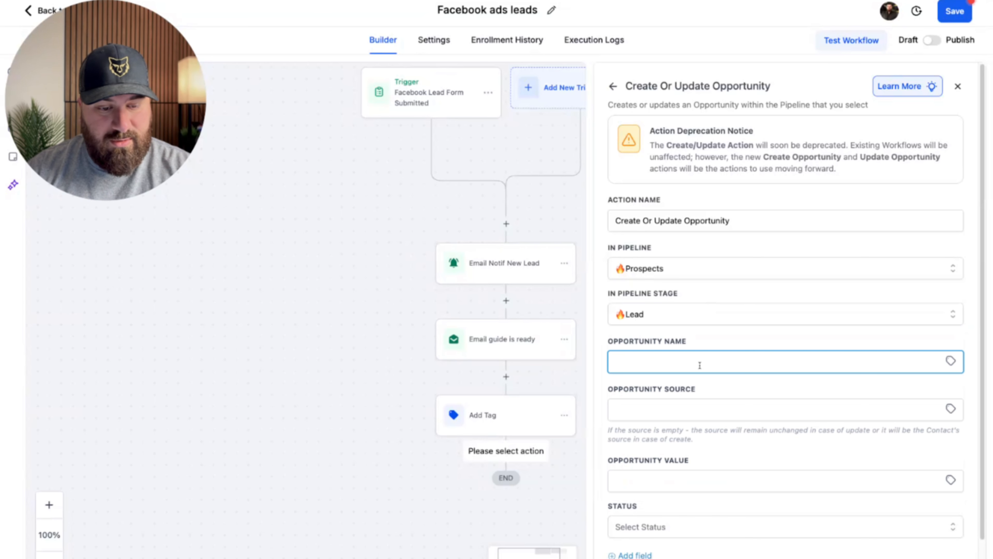
text(F)
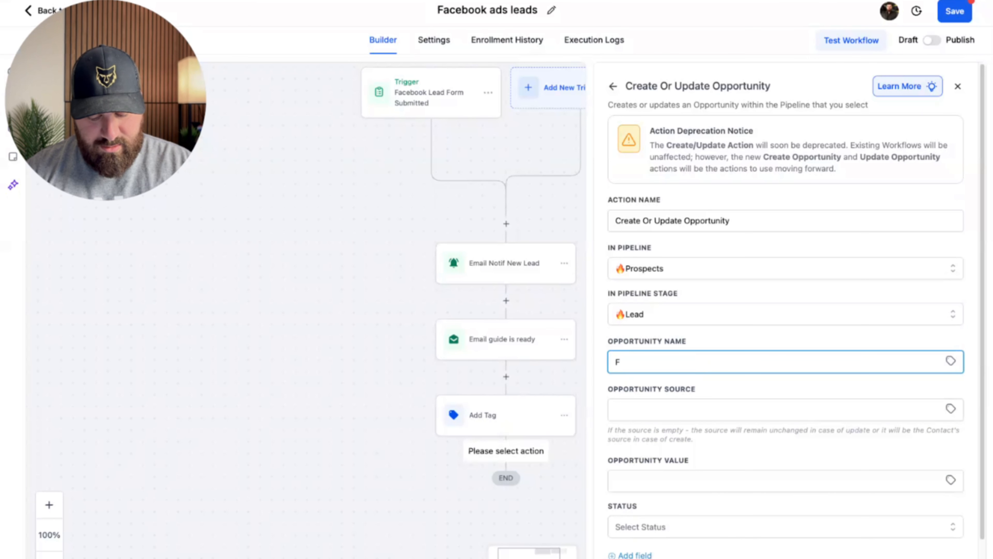
text(B Ads \)
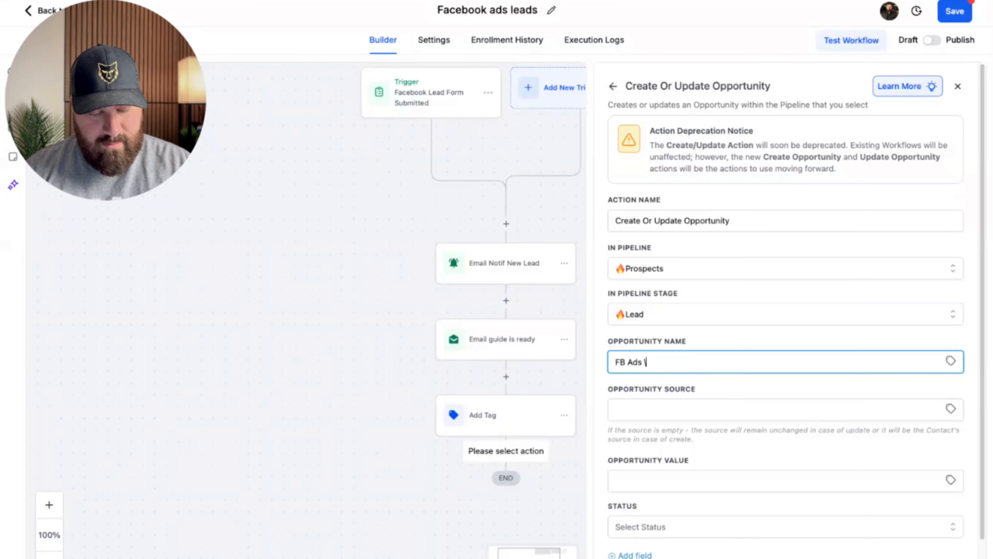
key(BackSpace)
key(BackSpace)
text(|)
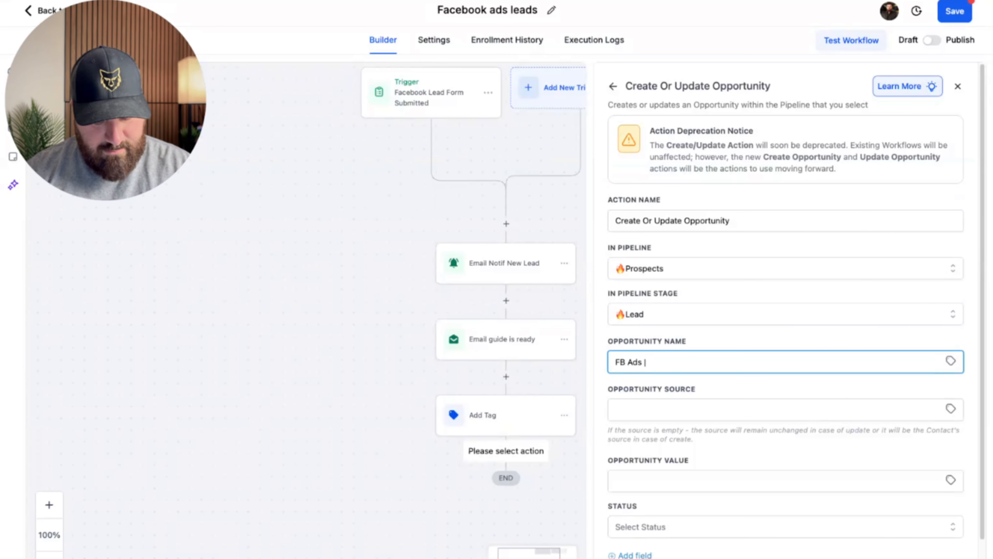
text({{contact.name}})
click(686, 411)
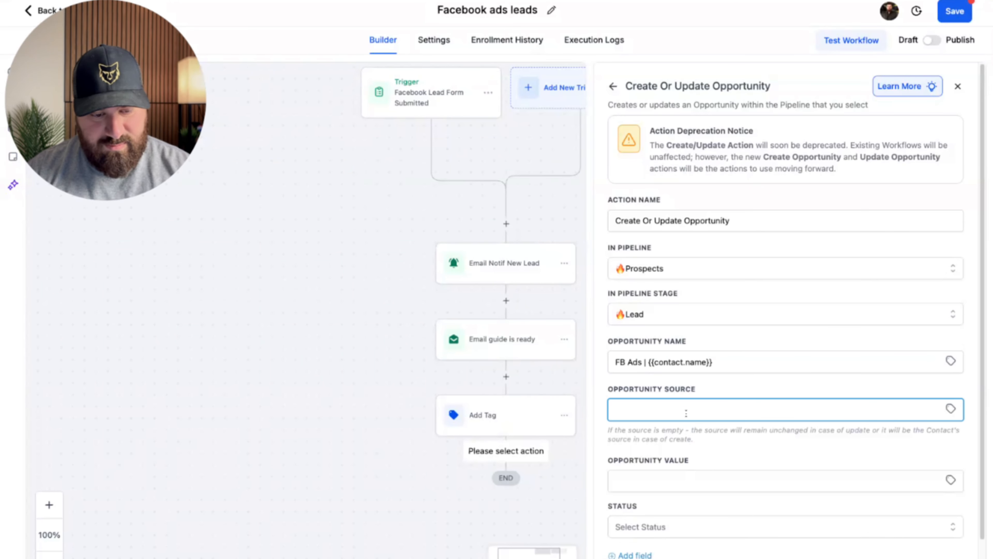
text(FB)
scroll(735, 436, down, 1)
click(743, 485)
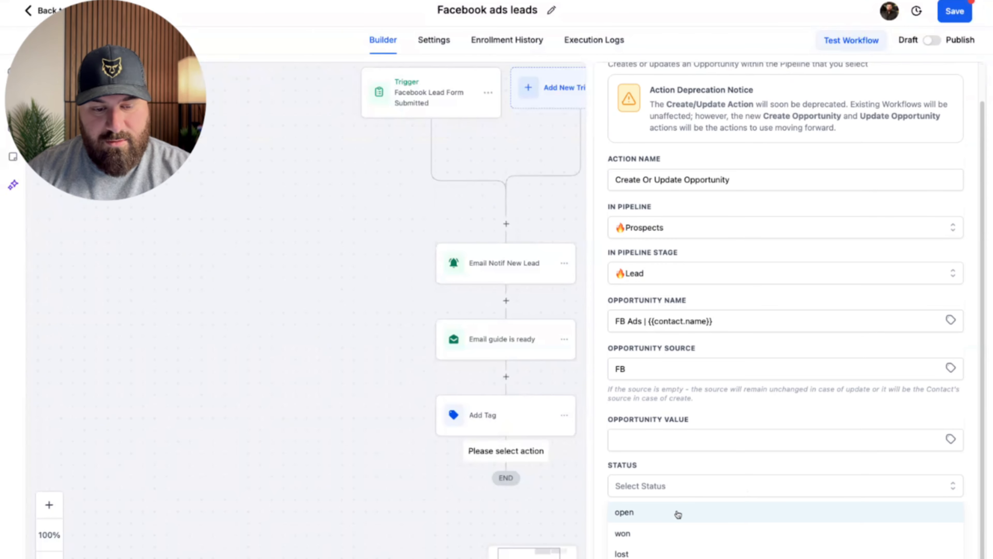
click(678, 513)
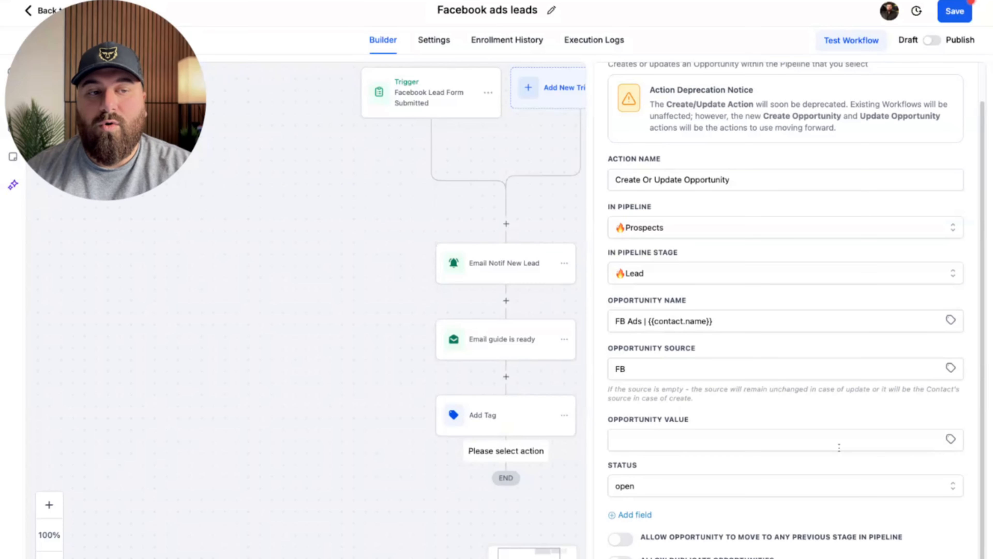
Save the opportunity step and add a new empty step below it.
click(938, 557)
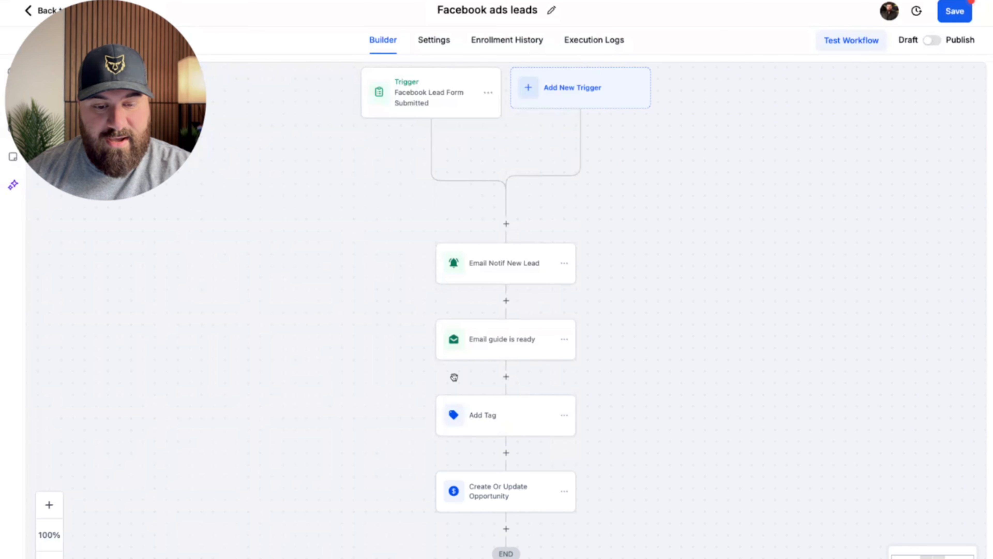
scroll(456, 377, down, 2)
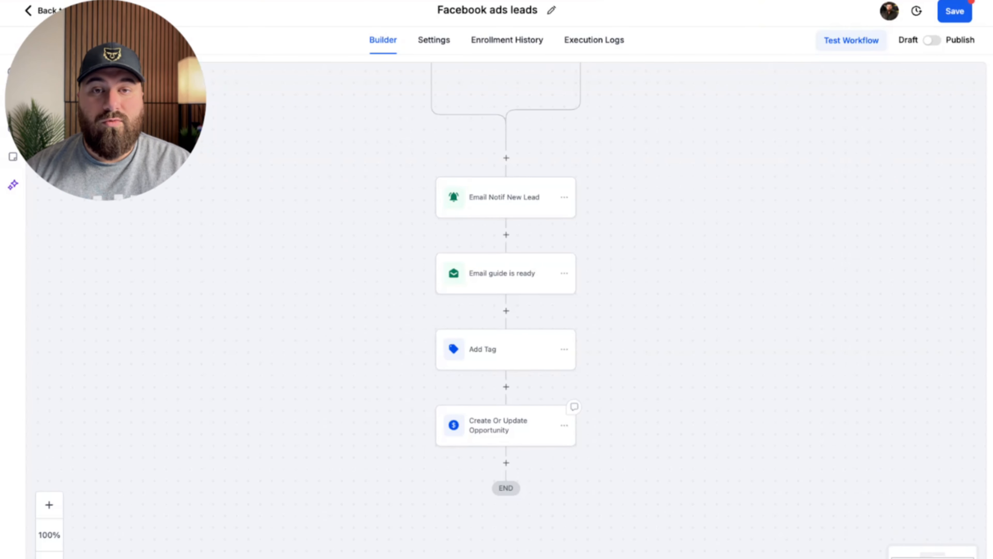
click(506, 462)
Add a Wait step with a 20-hour delay, save it, and reopen it to edit its name.
text(wait)
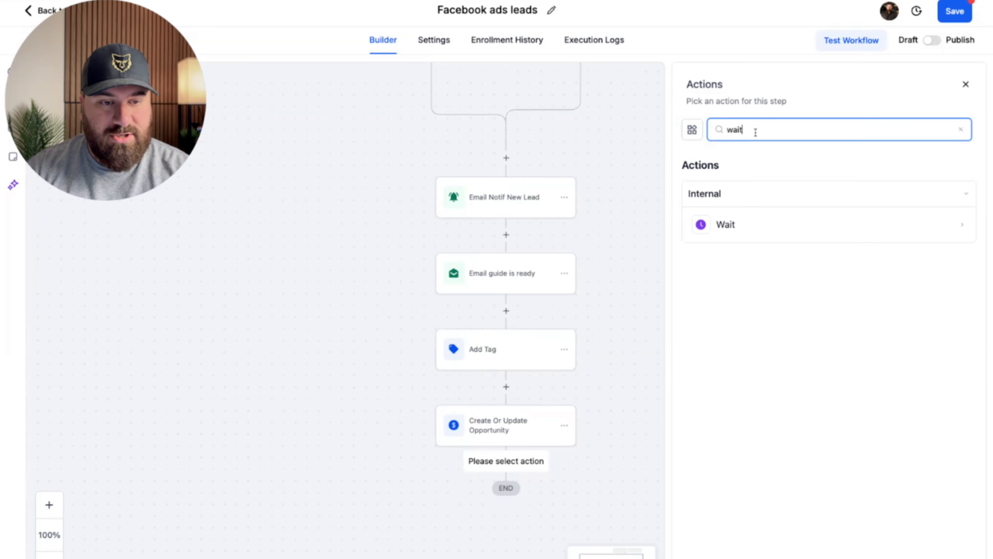
click(756, 221)
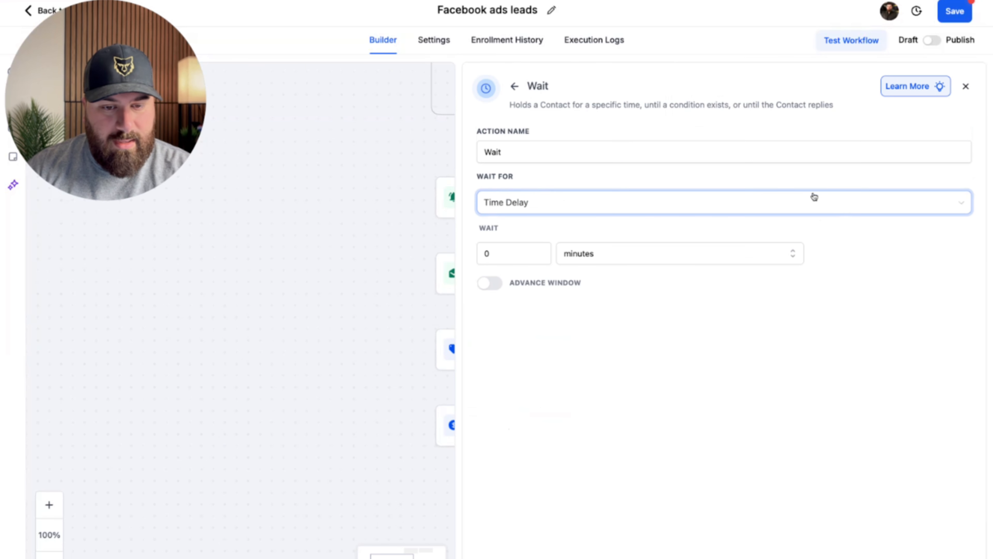
click(587, 257)
click(572, 299)
click(492, 253)
text(20)
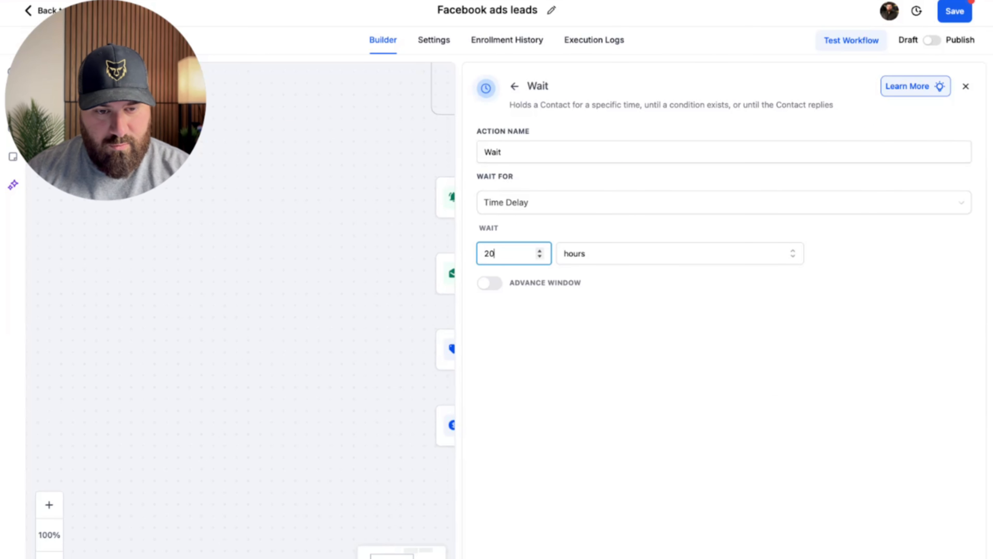
click(947, 557)
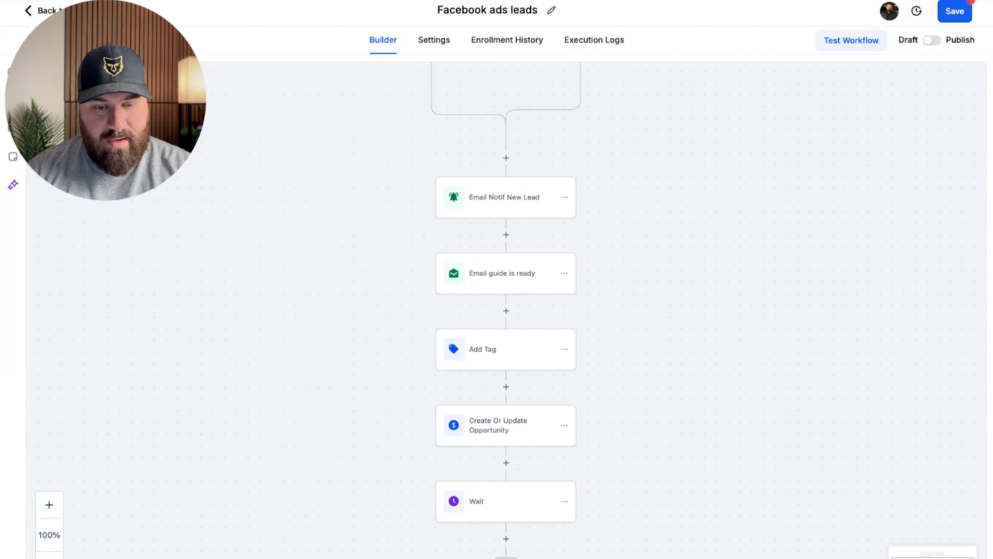
click(501, 506)
click(743, 147)
Rename the wait step 'Wait 20 hours' and add a Send Email step after it.
text(20 hour)
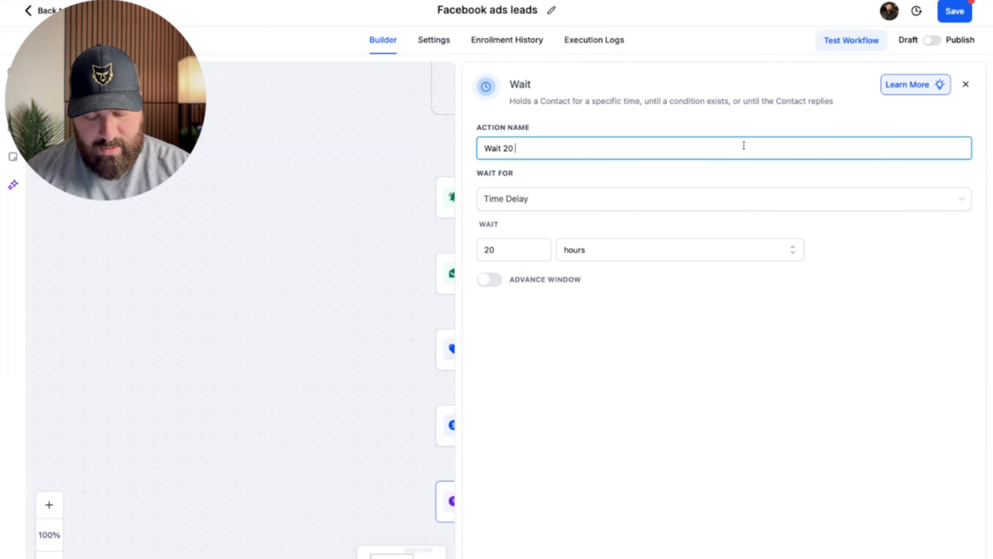
text(s)
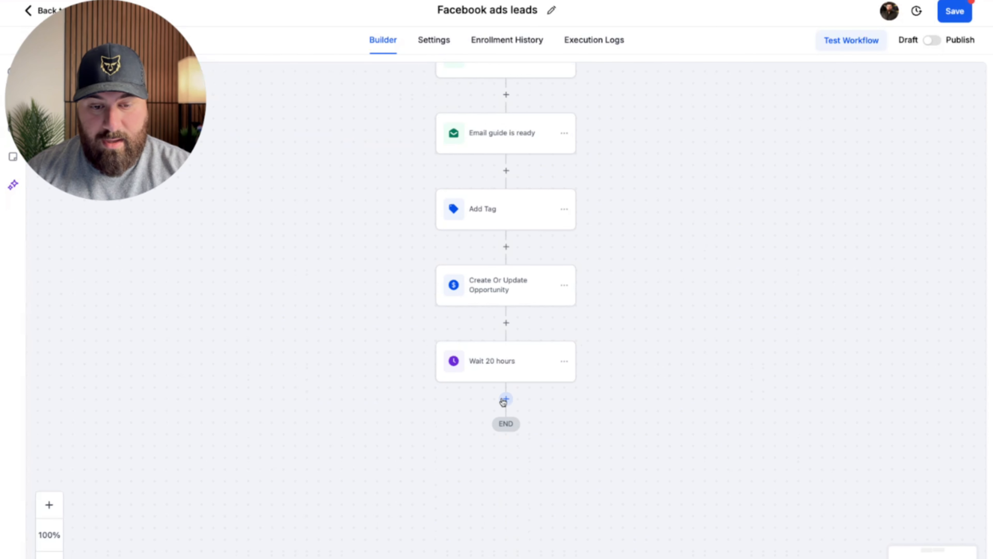
click(506, 400)
click(784, 123)
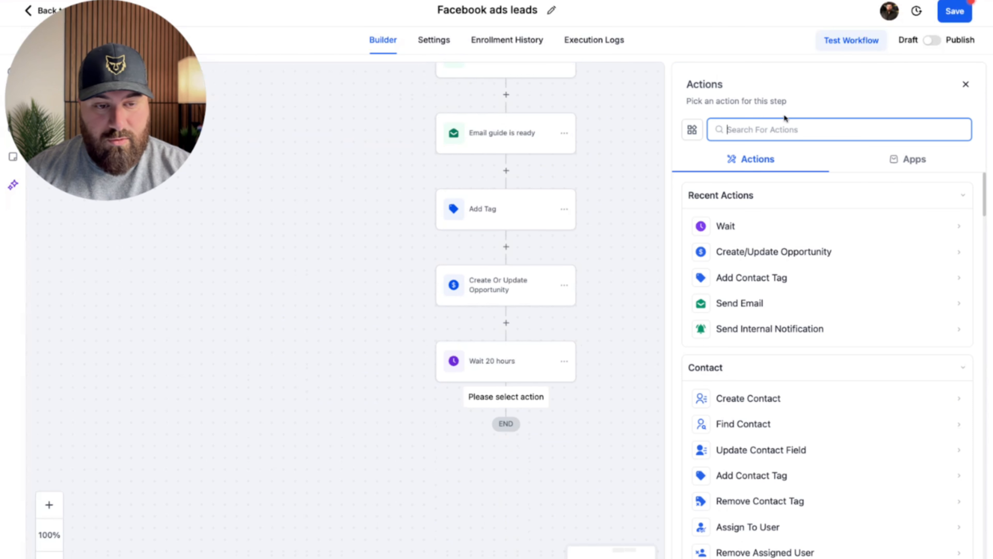
text(email)
click(740, 226)
Give the email the subject 'How to get the most money out of your property' and a message body.
scroll(821, 352, down, 4)
click(782, 245)
text(How to get the most money out of your property)
click(822, 464)
text(dwbiwhrbviwhbr)
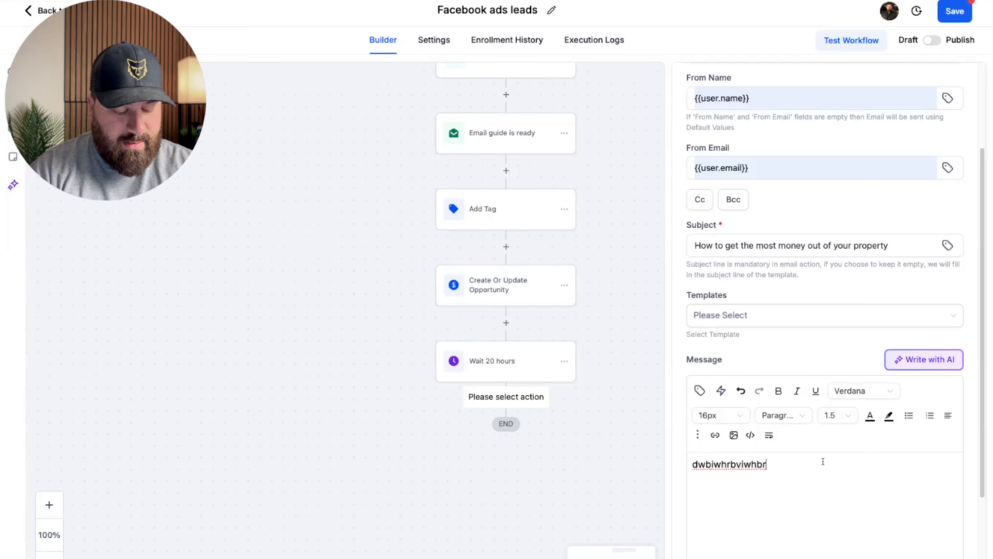
key(Return)
key(Return)
Insert the User Signature custom value into the message and save the Email nurture 1 step.
click(700, 390)
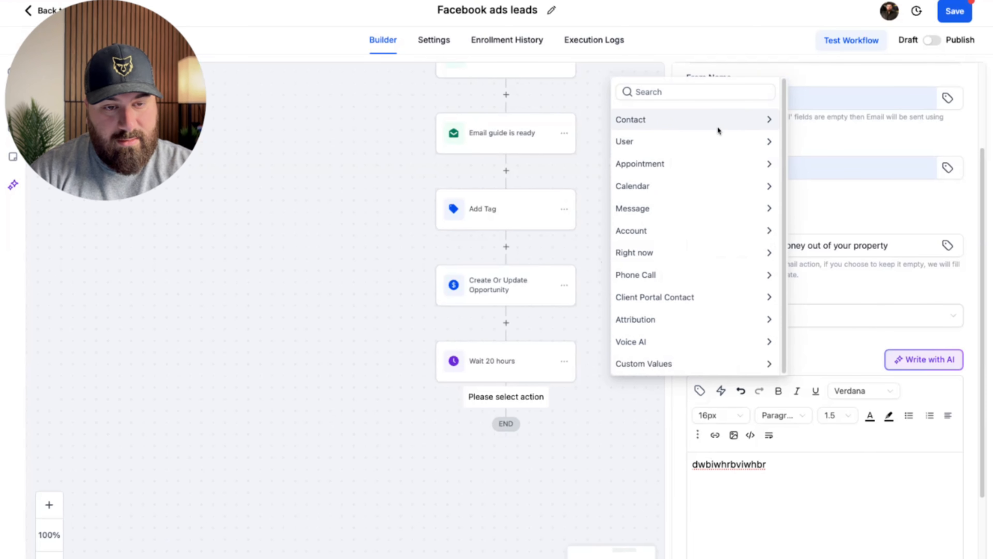
click(695, 142)
click(665, 297)
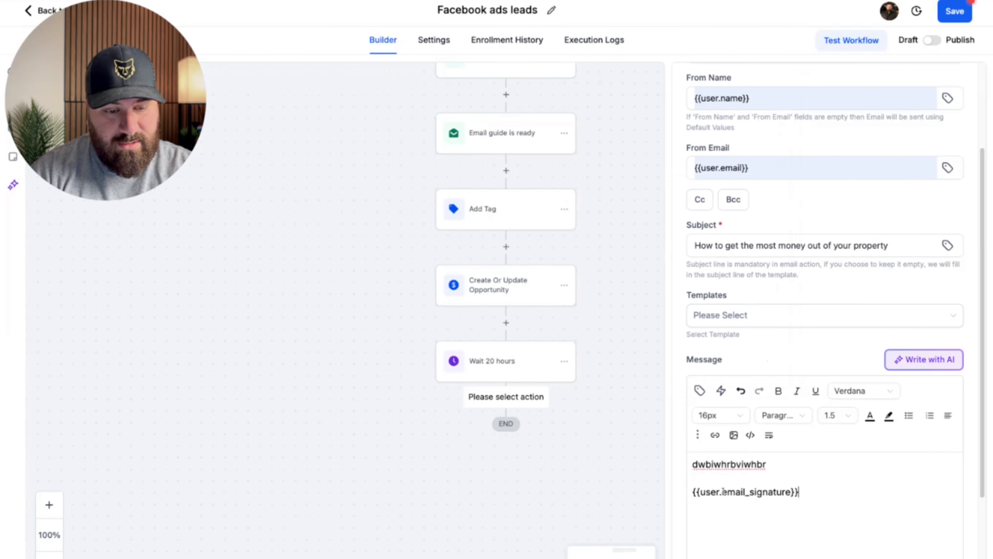
click(935, 557)
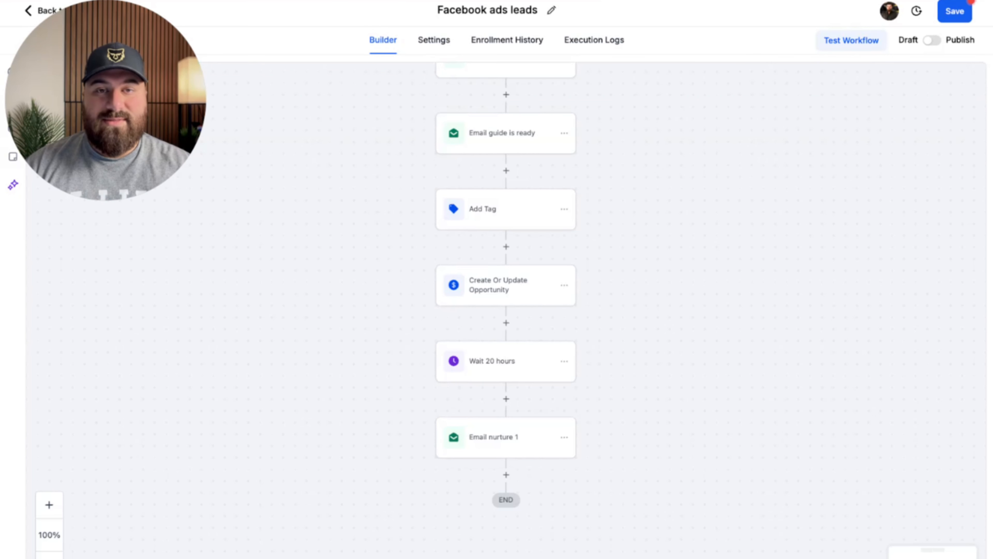
Copy all actions from the Wait 20 hours step onward.
click(564, 362)
mouse_move(626, 408)
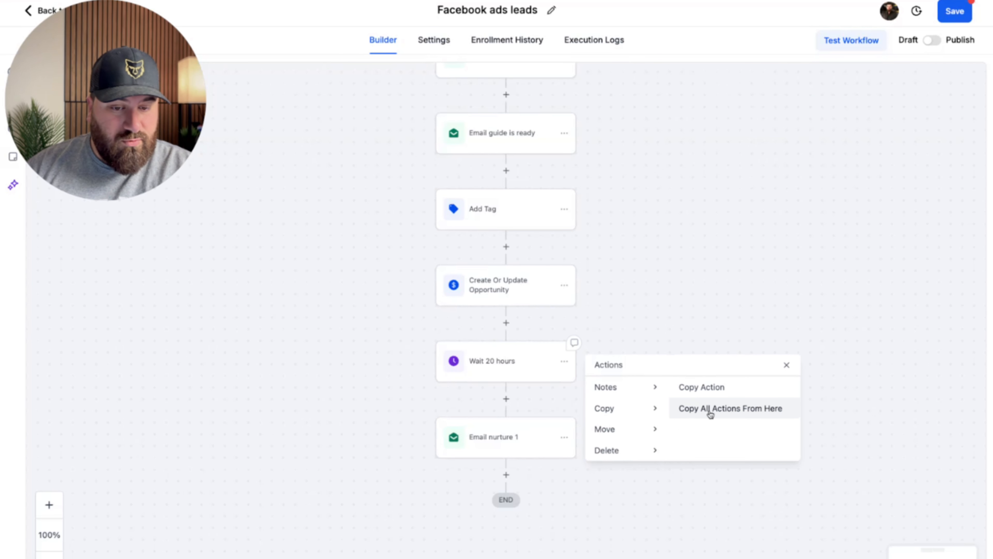
click(709, 410)
click(525, 476)
scroll(579, 195, up, 6)
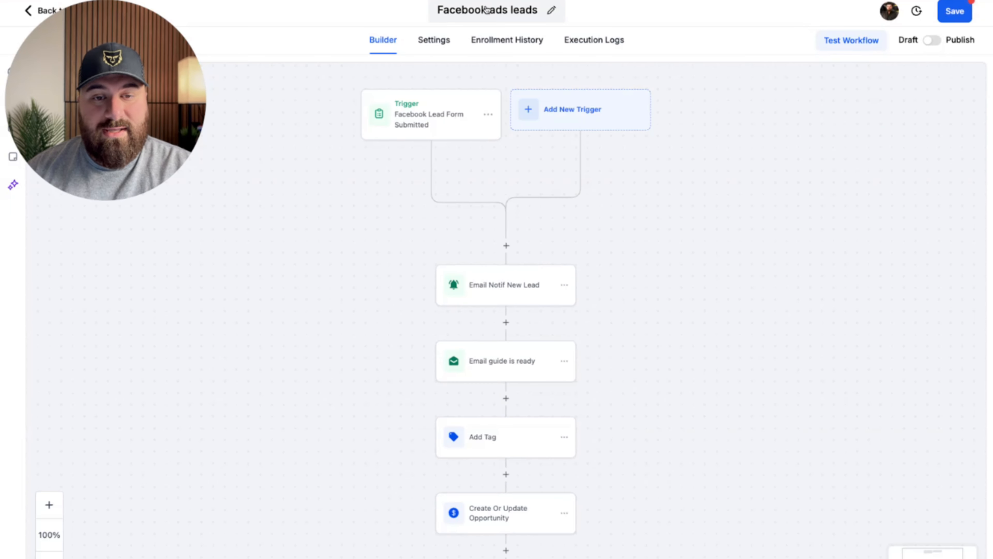
Rename the workflow from 'Facebook ads leads' to 'Form leads'.
click(488, 11)
drag(477, 11, 439, 10)
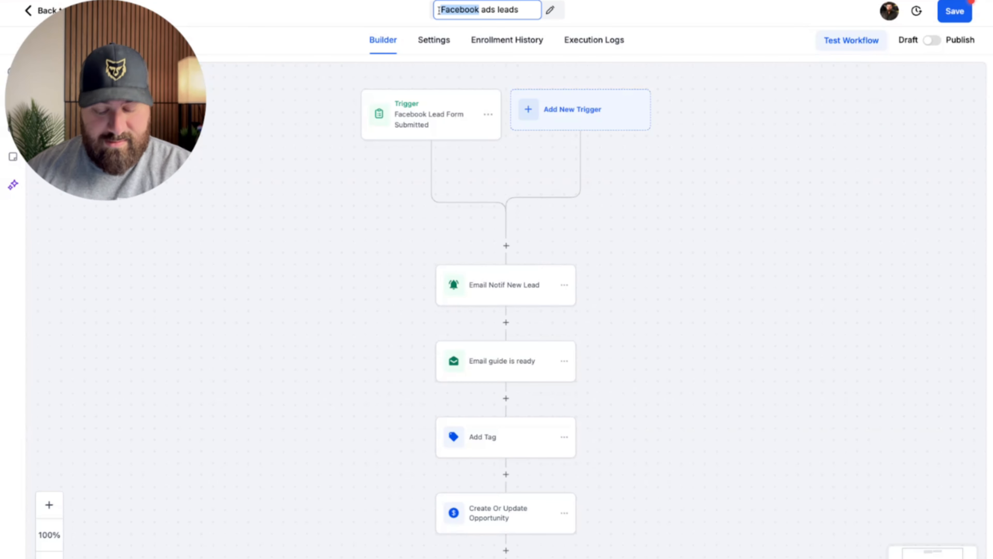
text(Form)
key(Right)
key(Right)
key(Right)
key(Right)
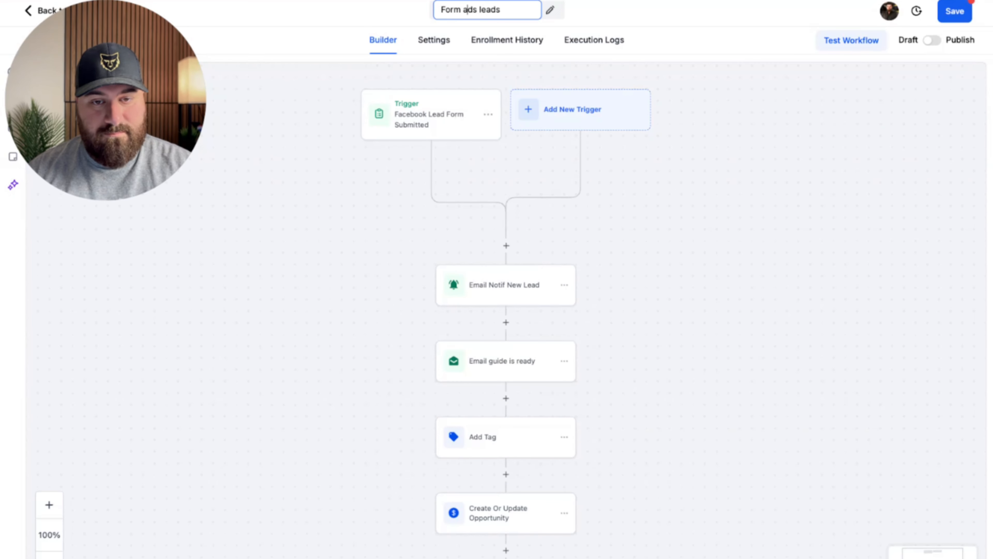
key(BackSpace)
key(BackSpace)
key(BackSpace)
key(BackSpace)
key(BackSpace)
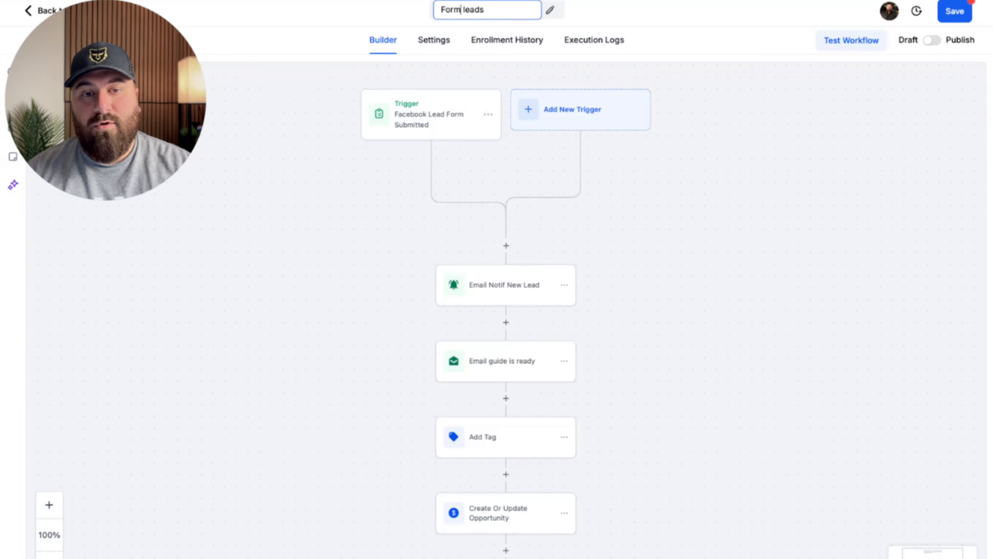
key(Return)
Delete the Facebook Lead Form Submitted trigger.
click(448, 121)
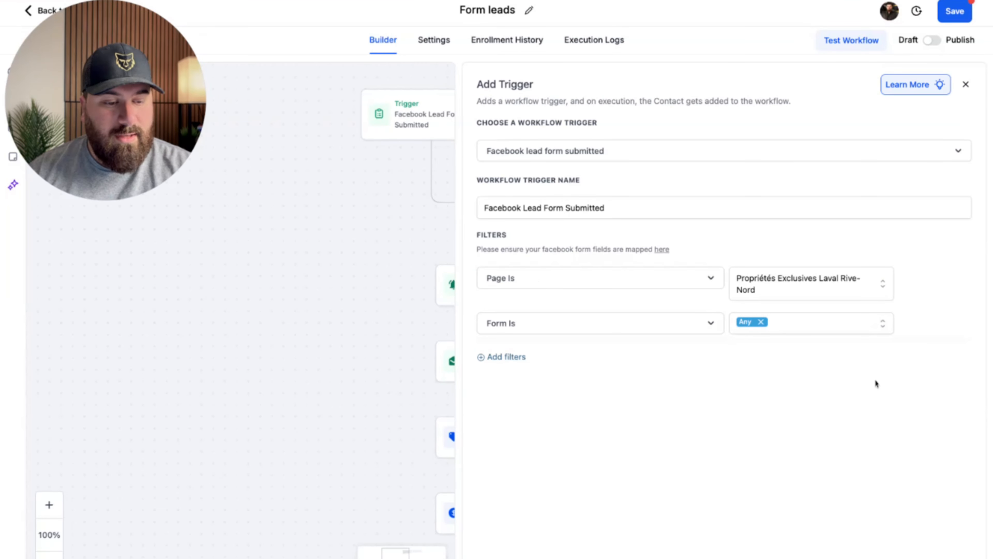
key(Delete)
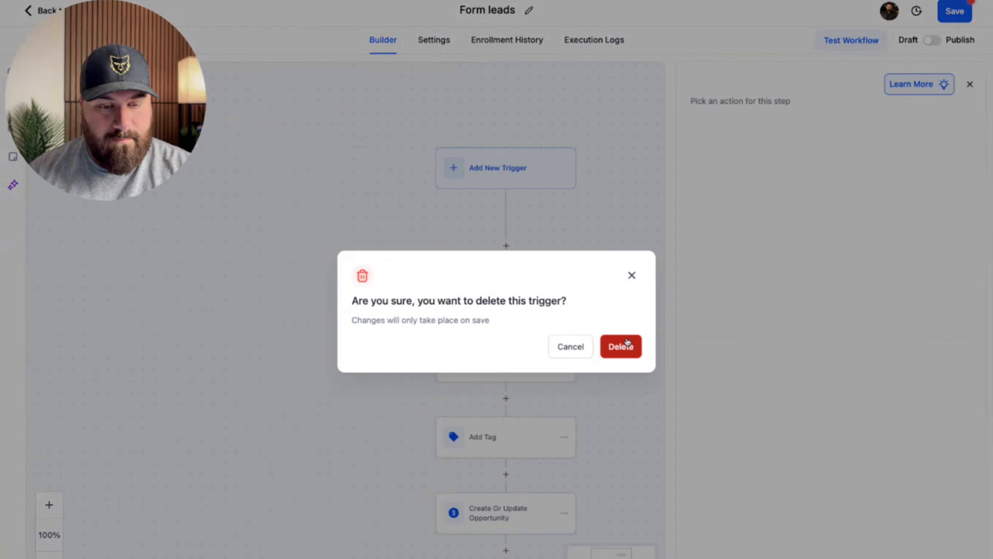
click(620, 346)
Add a Form Submitted trigger filtered to the Demande d'Évaluation de Valeur Marchande form and save it.
click(507, 183)
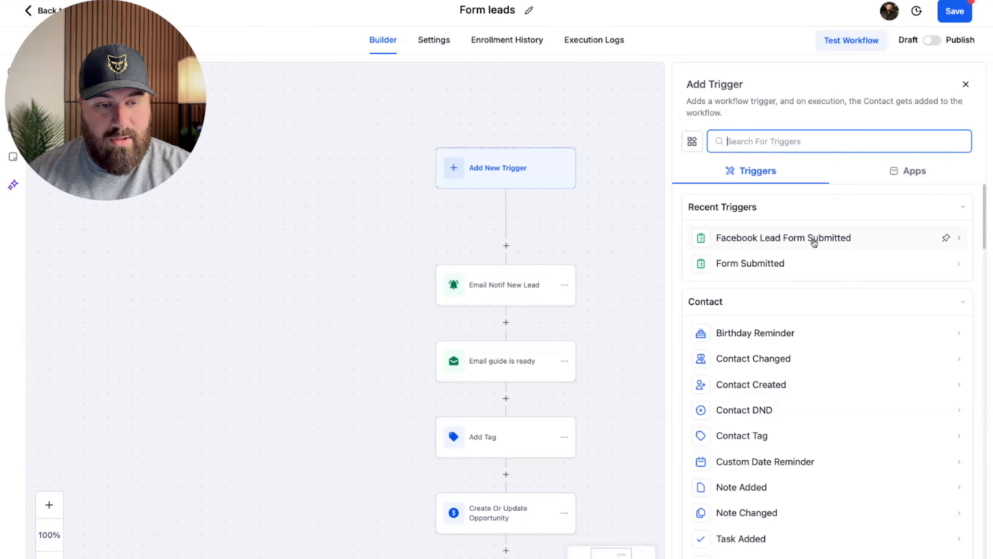
click(750, 263)
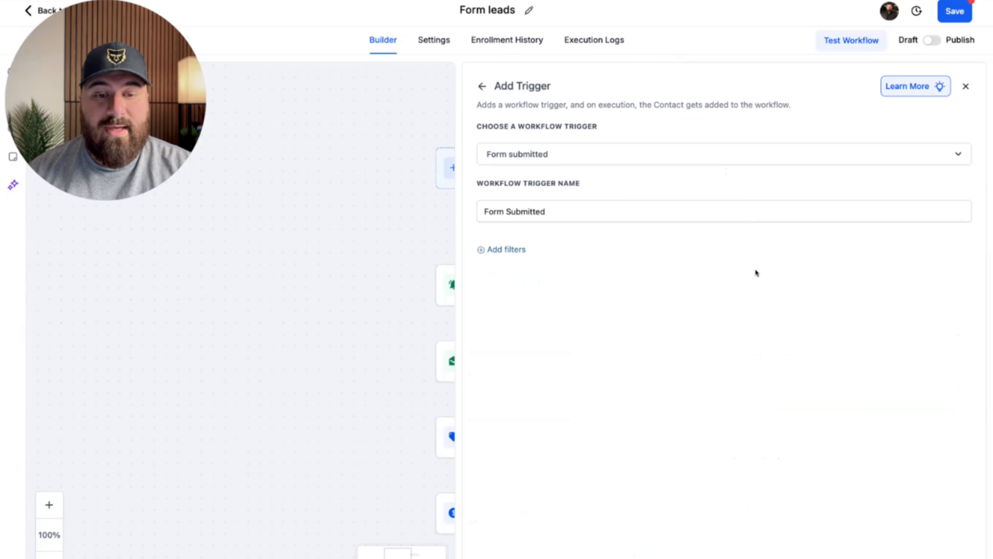
click(486, 249)
click(530, 265)
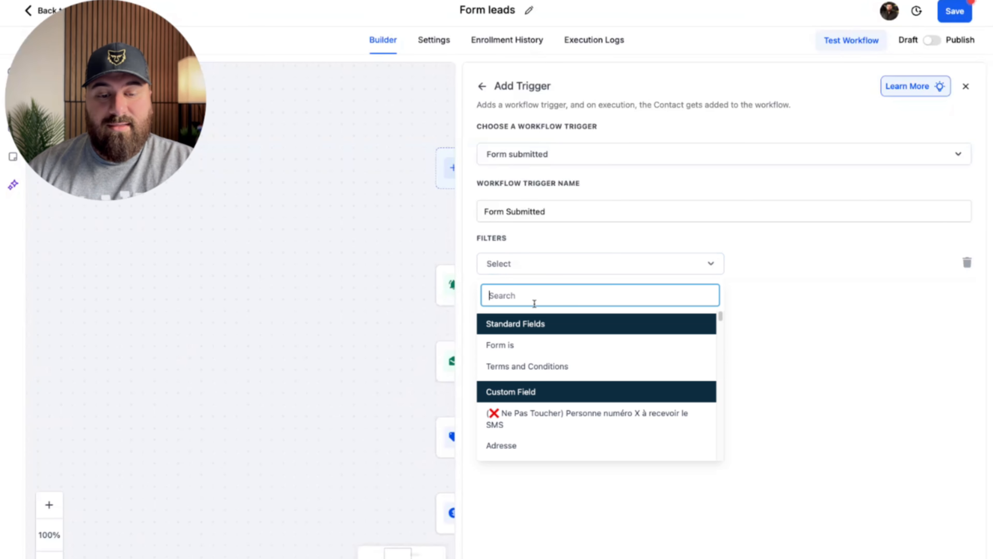
click(535, 341)
click(786, 263)
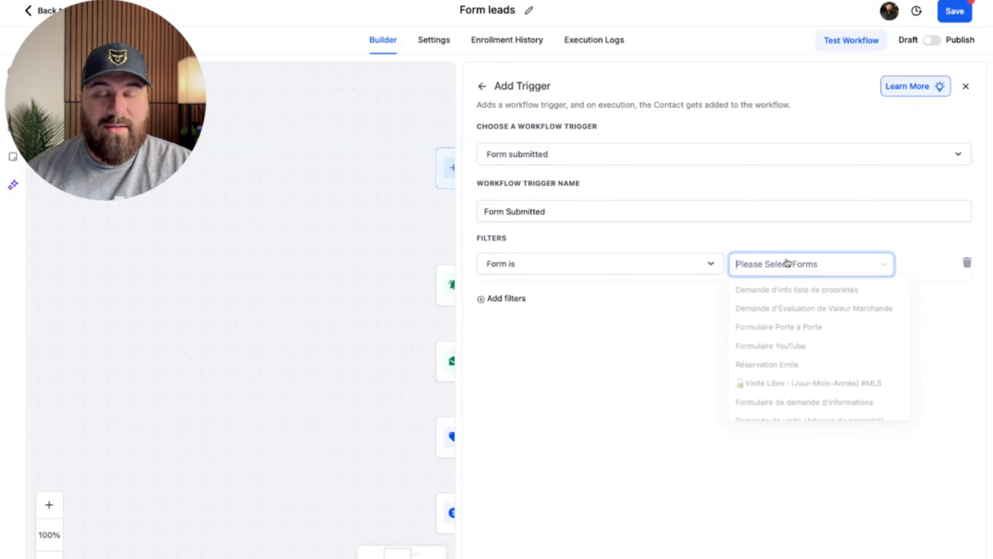
click(800, 294)
click(779, 329)
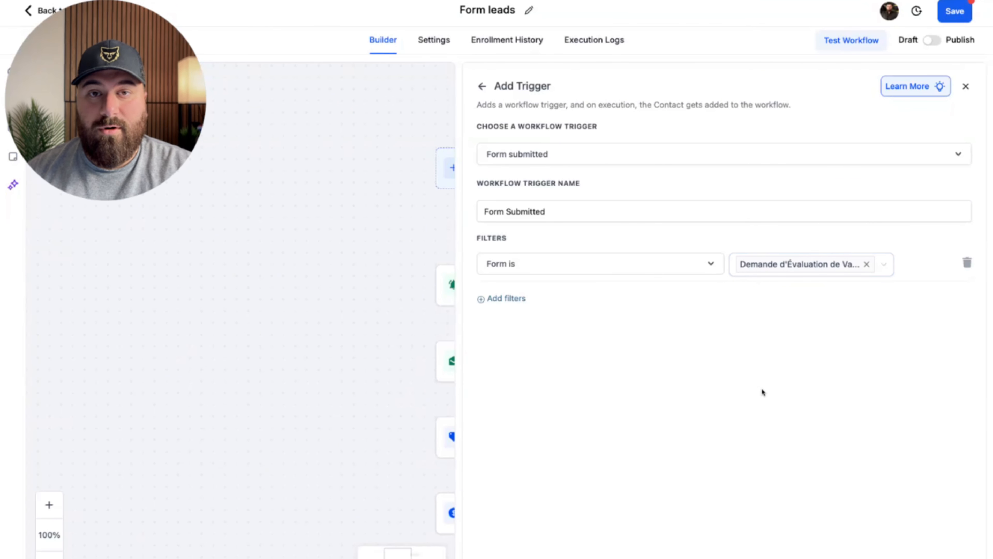
click(938, 557)
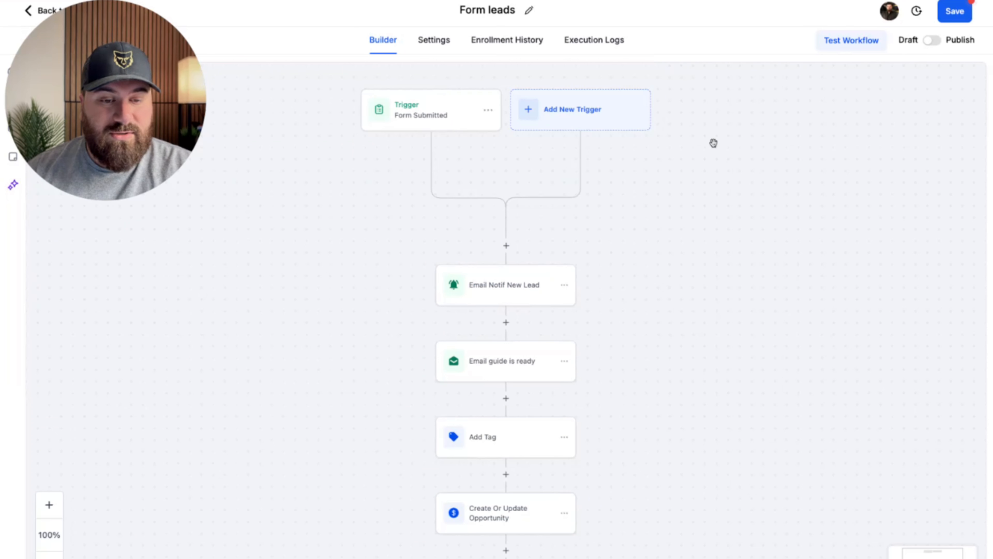